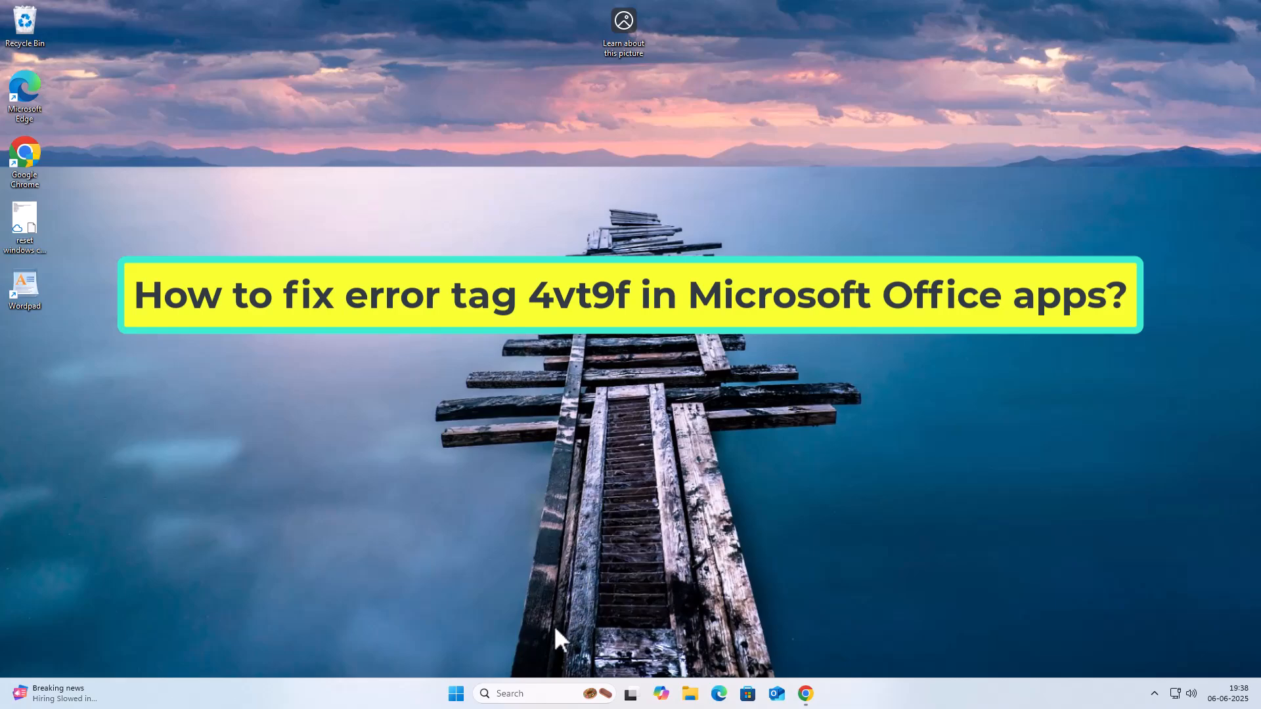
# Search Windows for "services" and open the Services console.
pyautogui.click(519, 693)
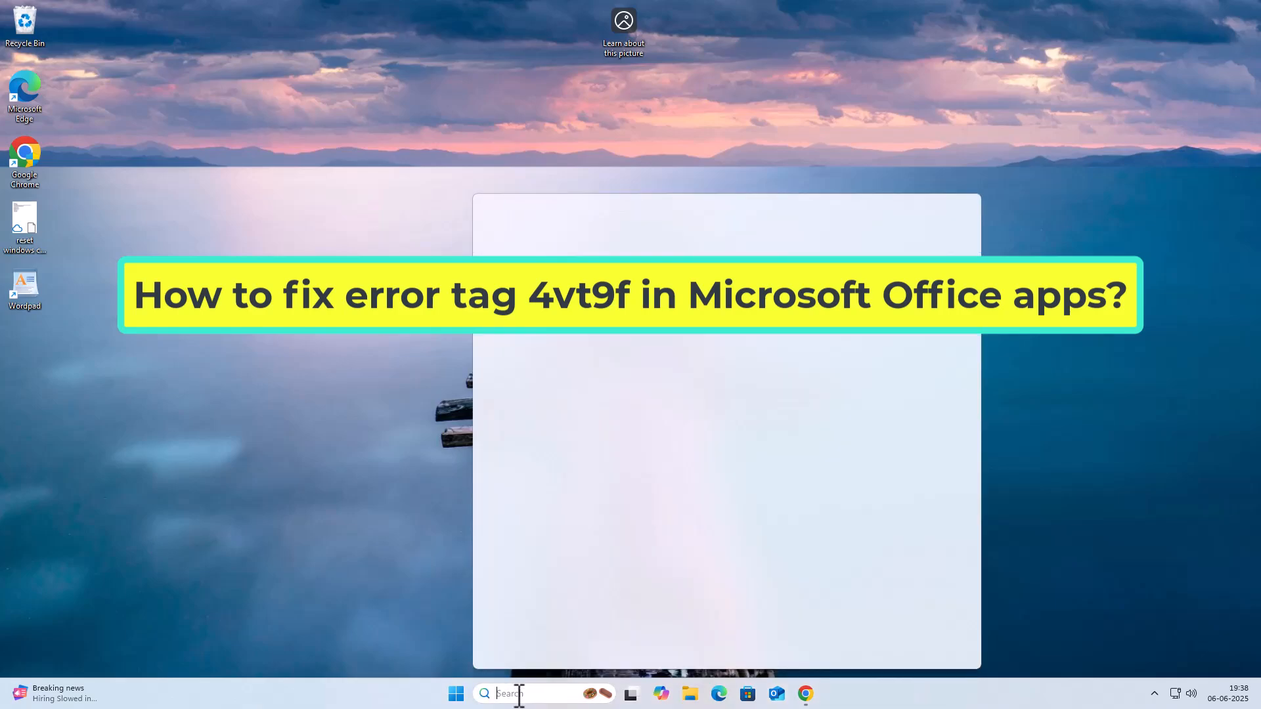
pyautogui.write('serv')
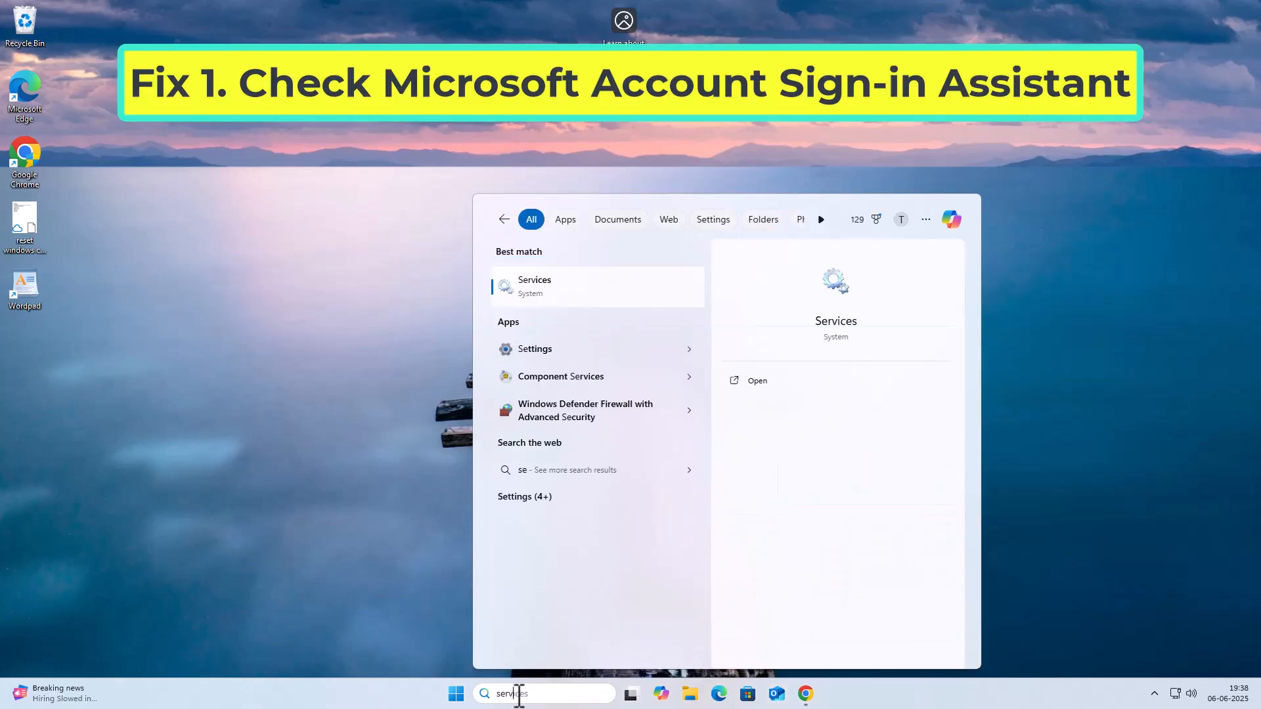
pyautogui.write('ices')
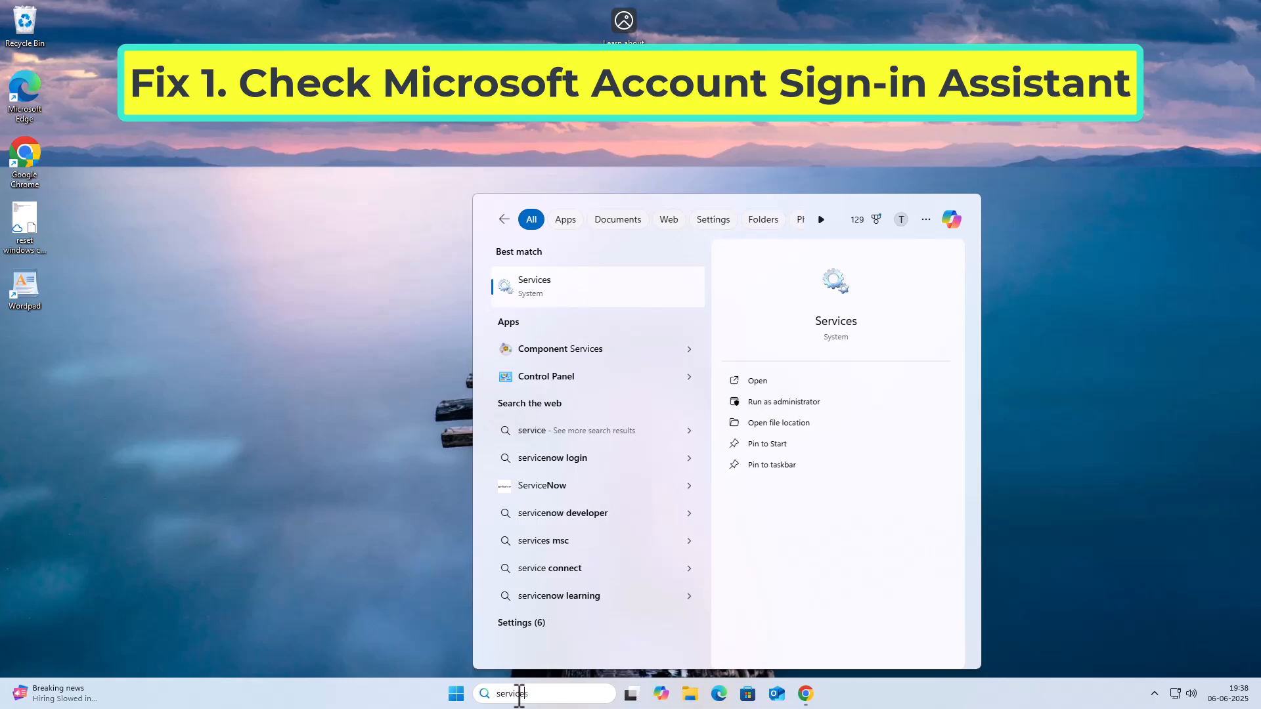
pyautogui.click(585, 288)
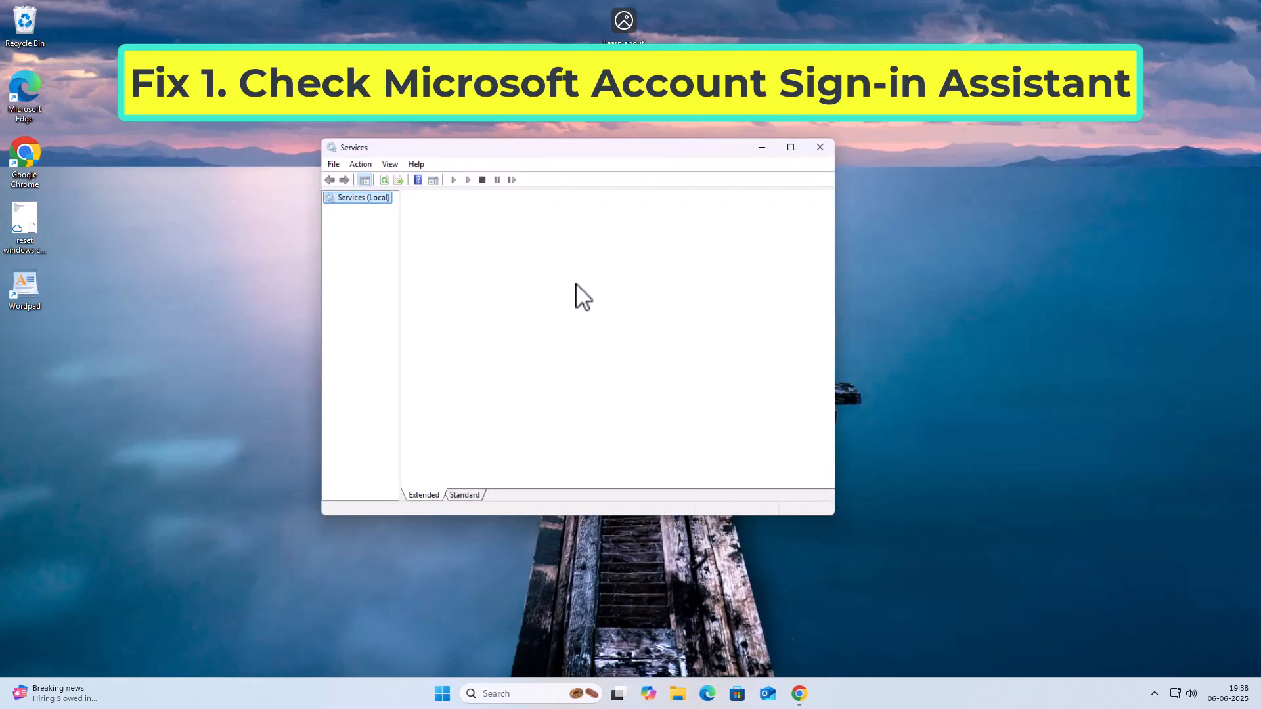
# Set the startup type of the Microsoft Account Sign-in Assistant service to Automatic in its properties.
pyautogui.click(588, 326)
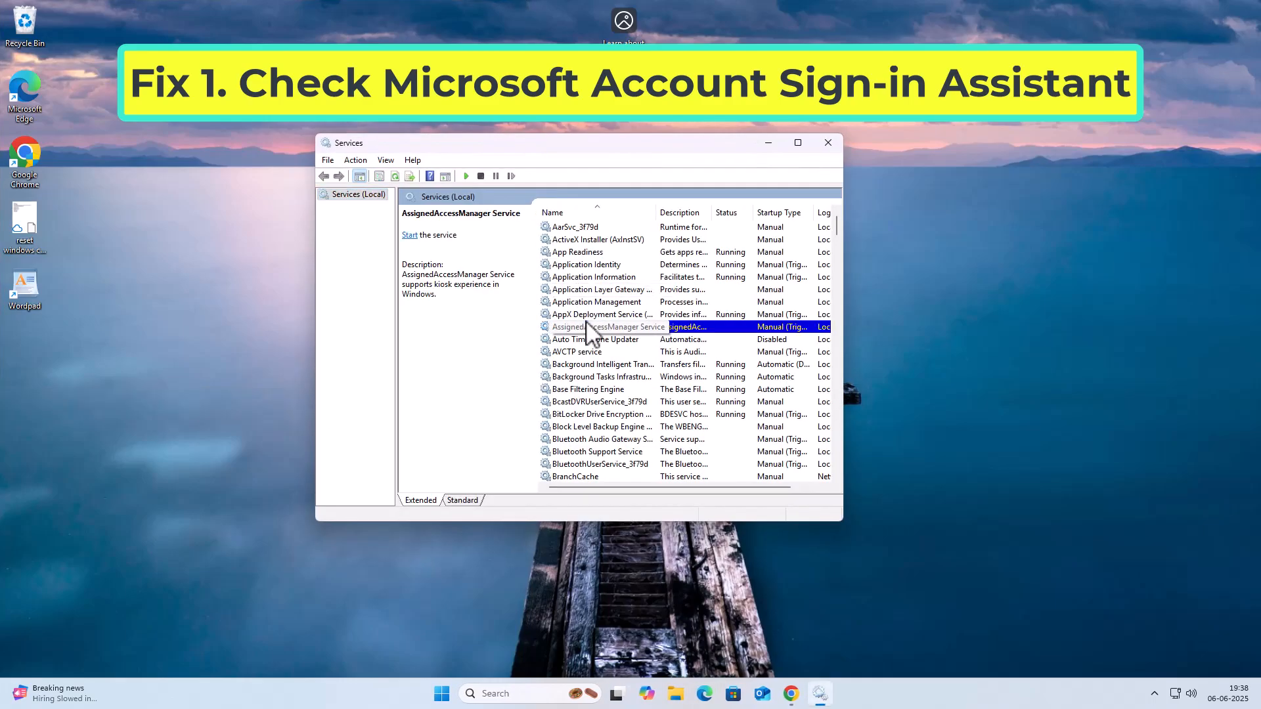
pyautogui.press('m')
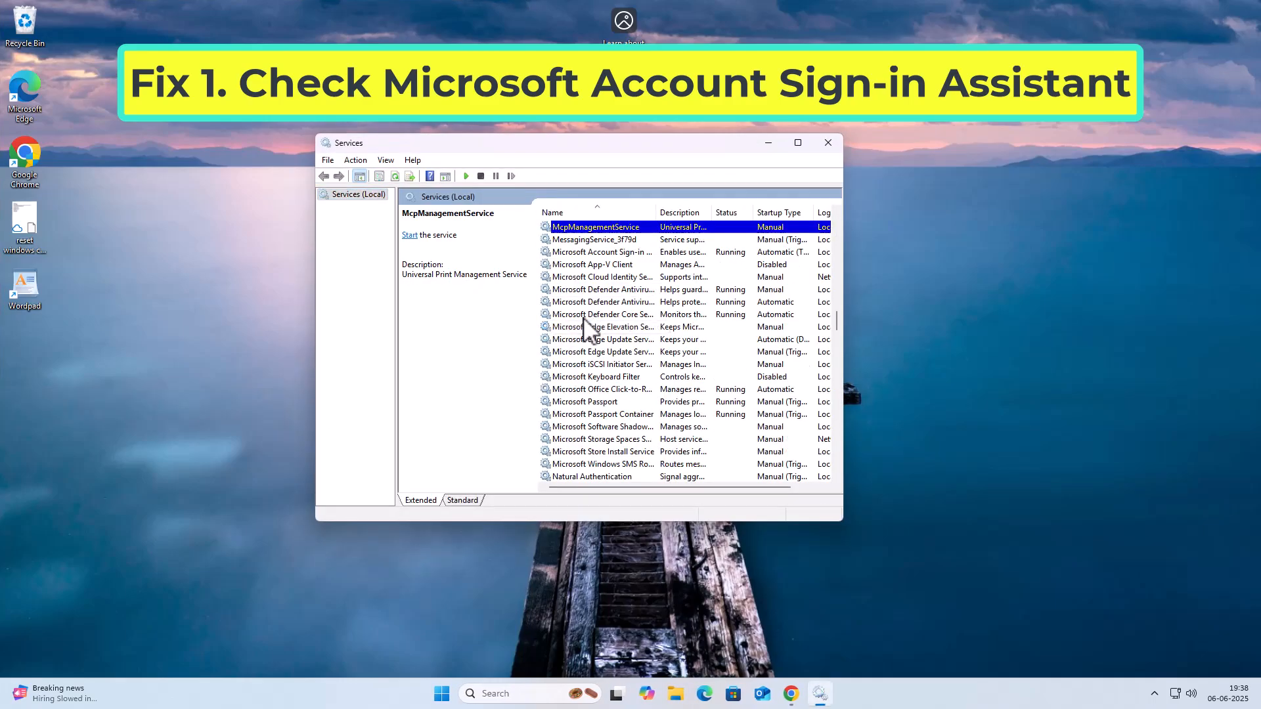
pyautogui.click(599, 253)
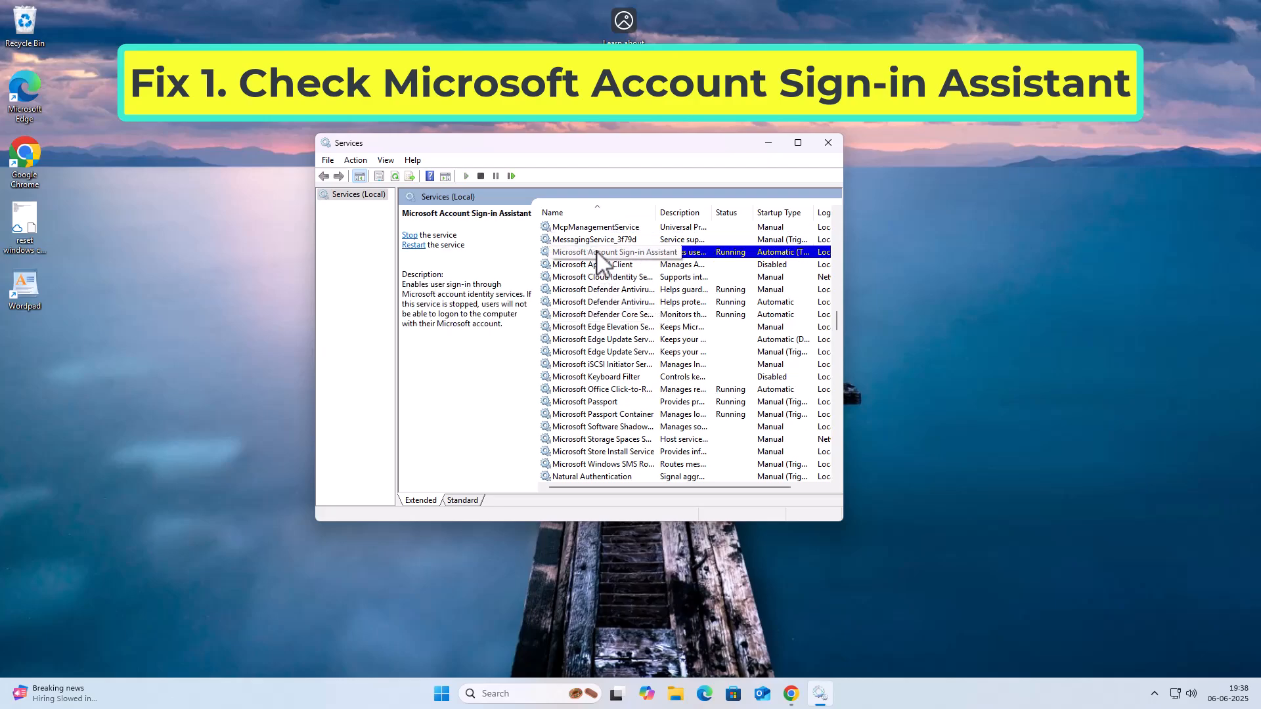
pyautogui.rightClick(597, 253)
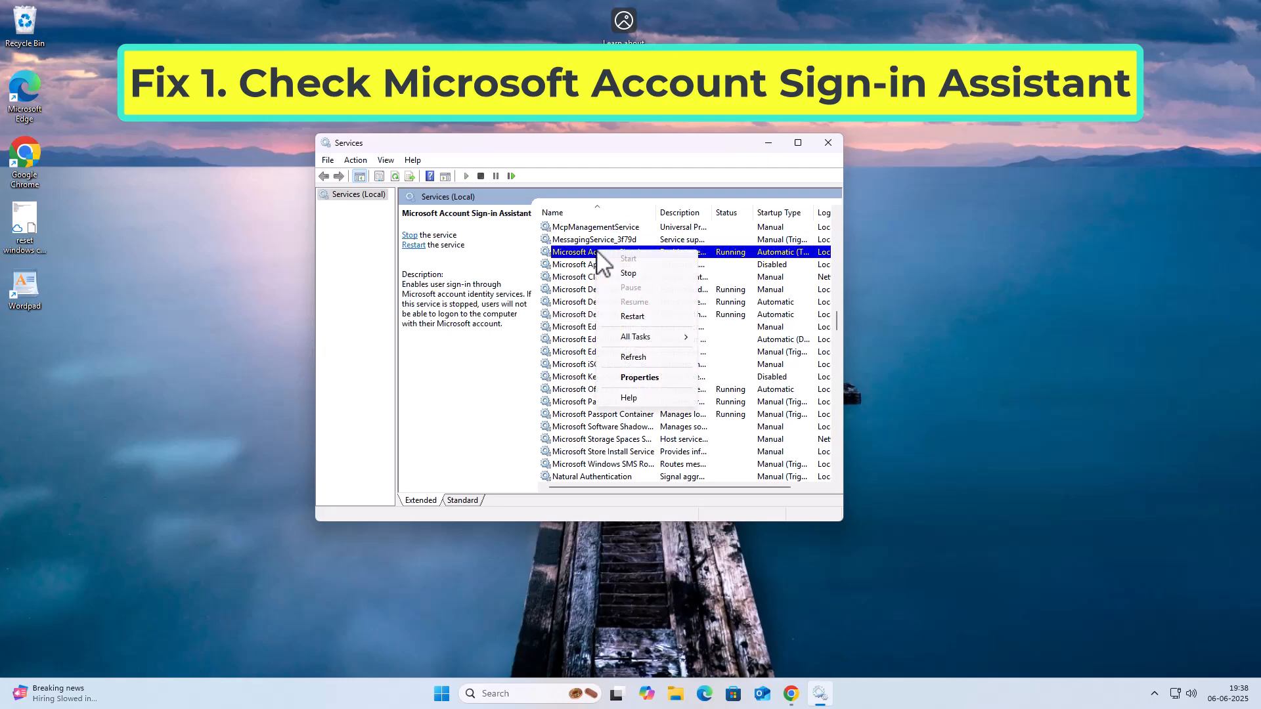
pyautogui.click(637, 378)
pyautogui.click(542, 322)
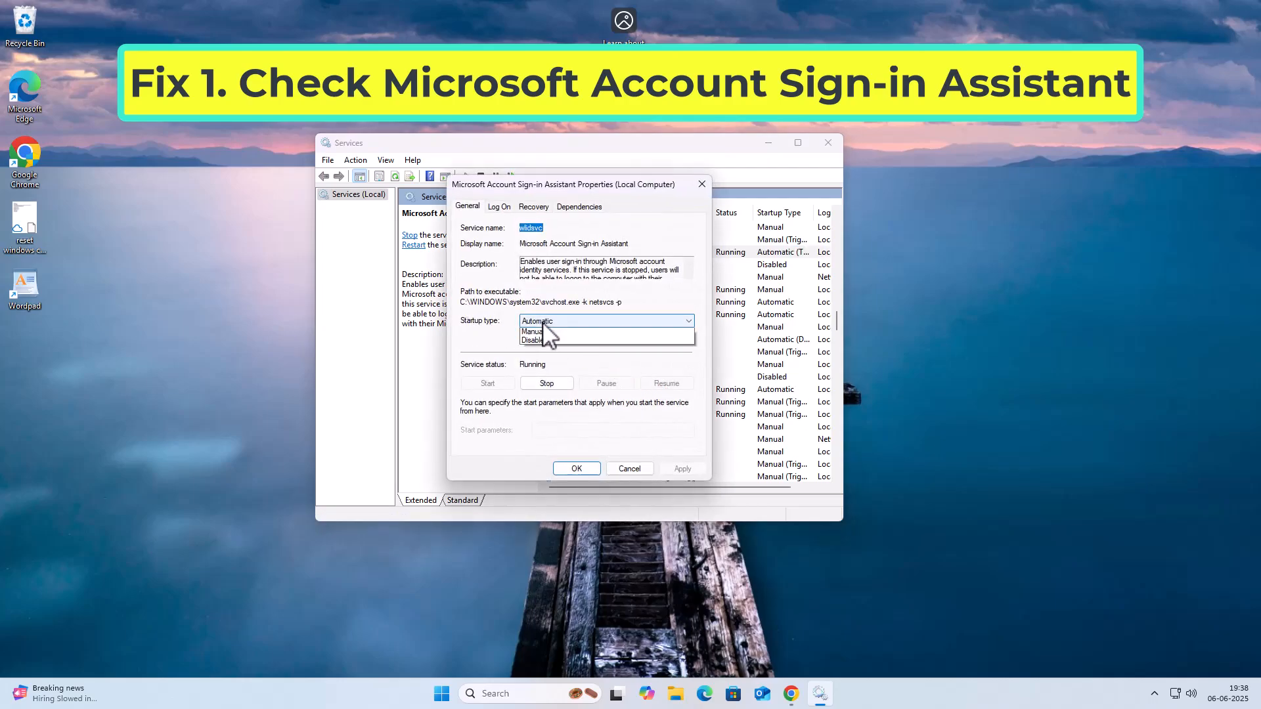
pyautogui.click(549, 345)
pyautogui.click(681, 469)
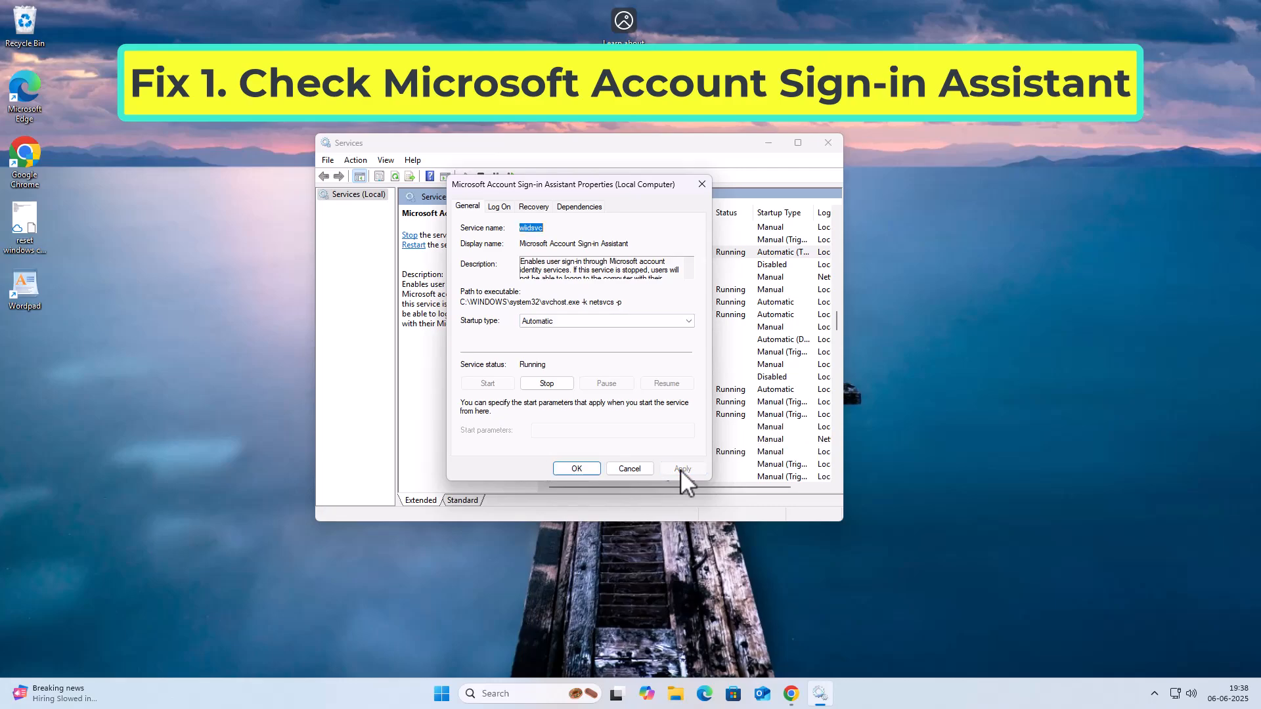
pyautogui.click(589, 469)
# Restart the Microsoft Account Sign-in Assistant service and close the Services console.
pyautogui.rightClick(602, 252)
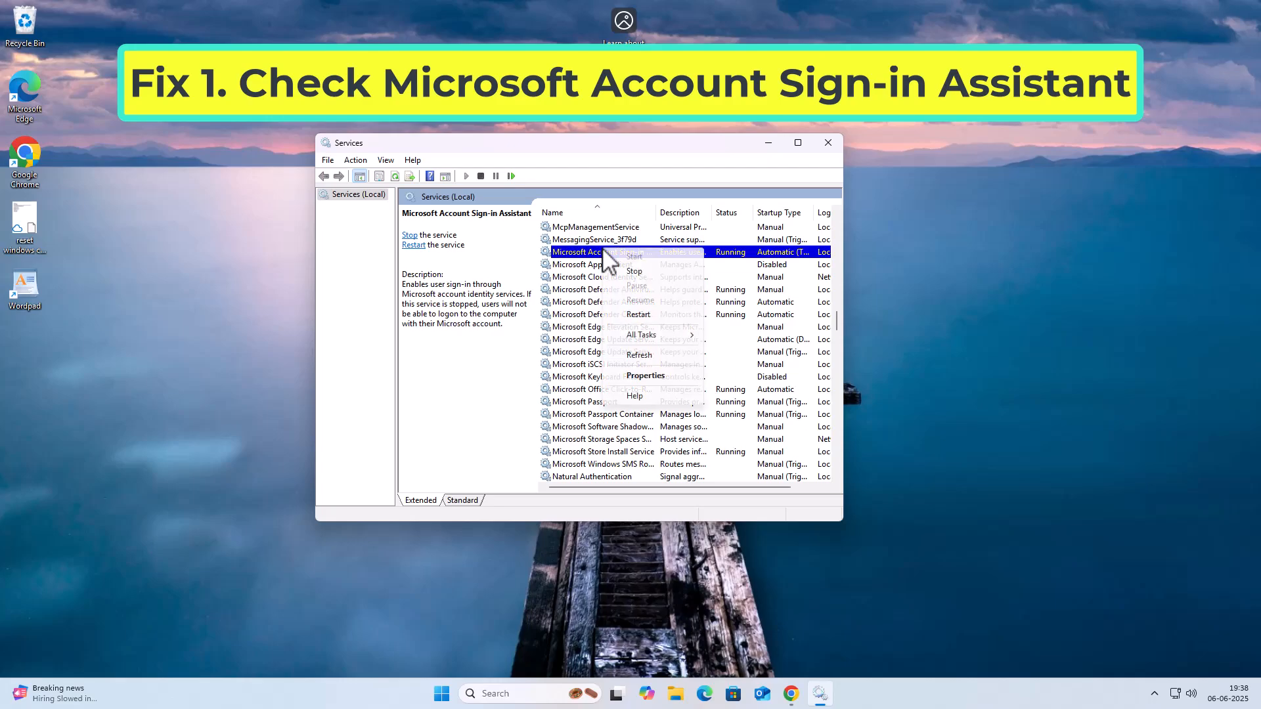
pyautogui.click(662, 316)
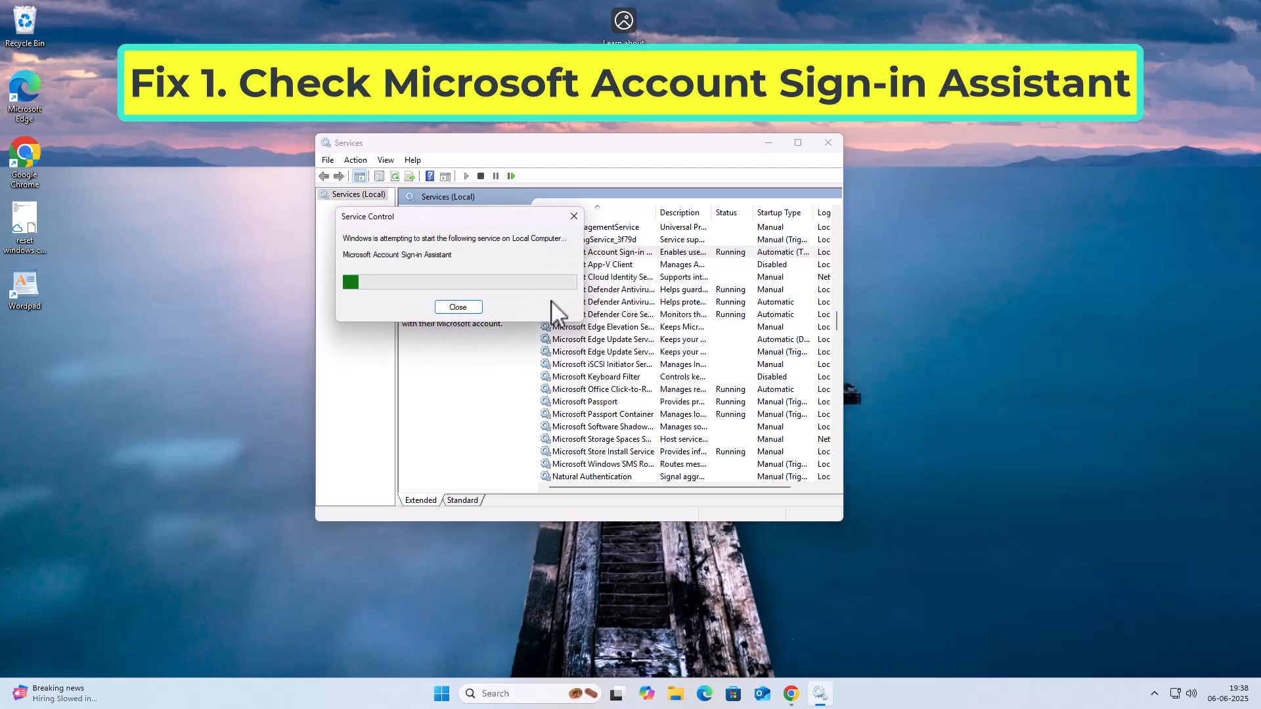
pyautogui.click(828, 144)
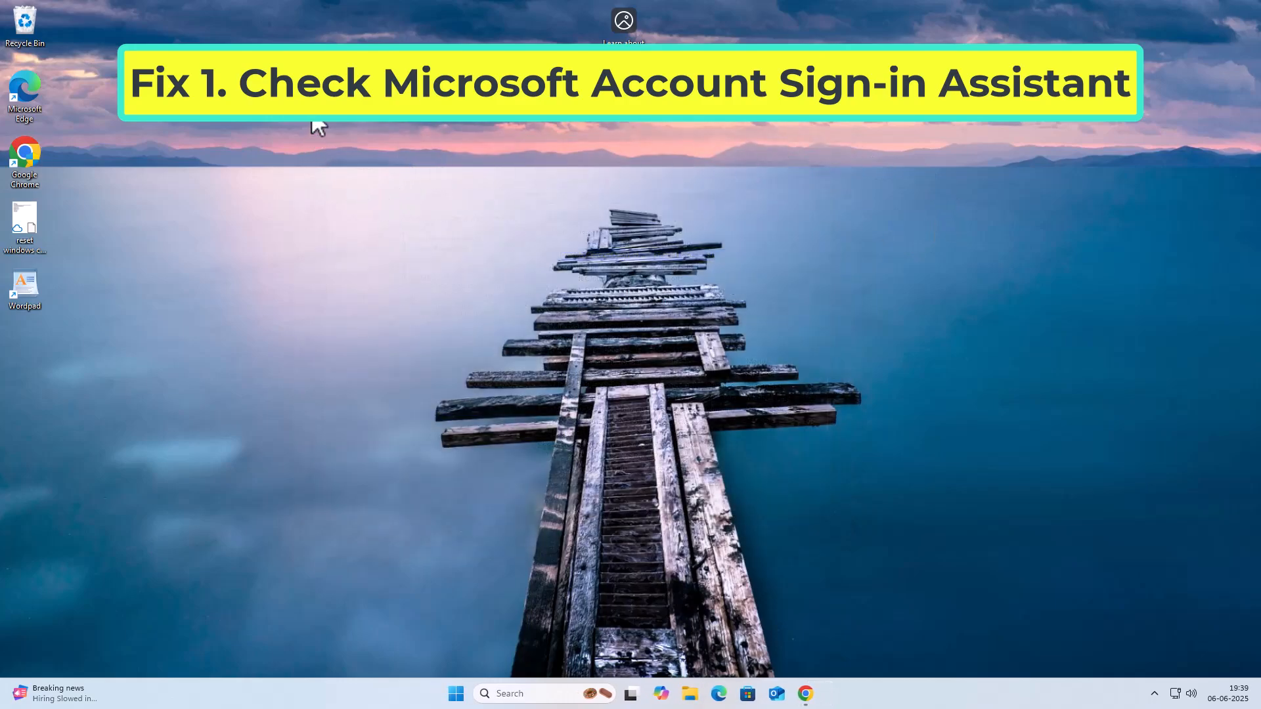
# Open Credential Manager, show the Windows Credentials and expand the generic credential virtualapp/didlogical.
pyautogui.click(532, 691)
pyautogui.write('creden')
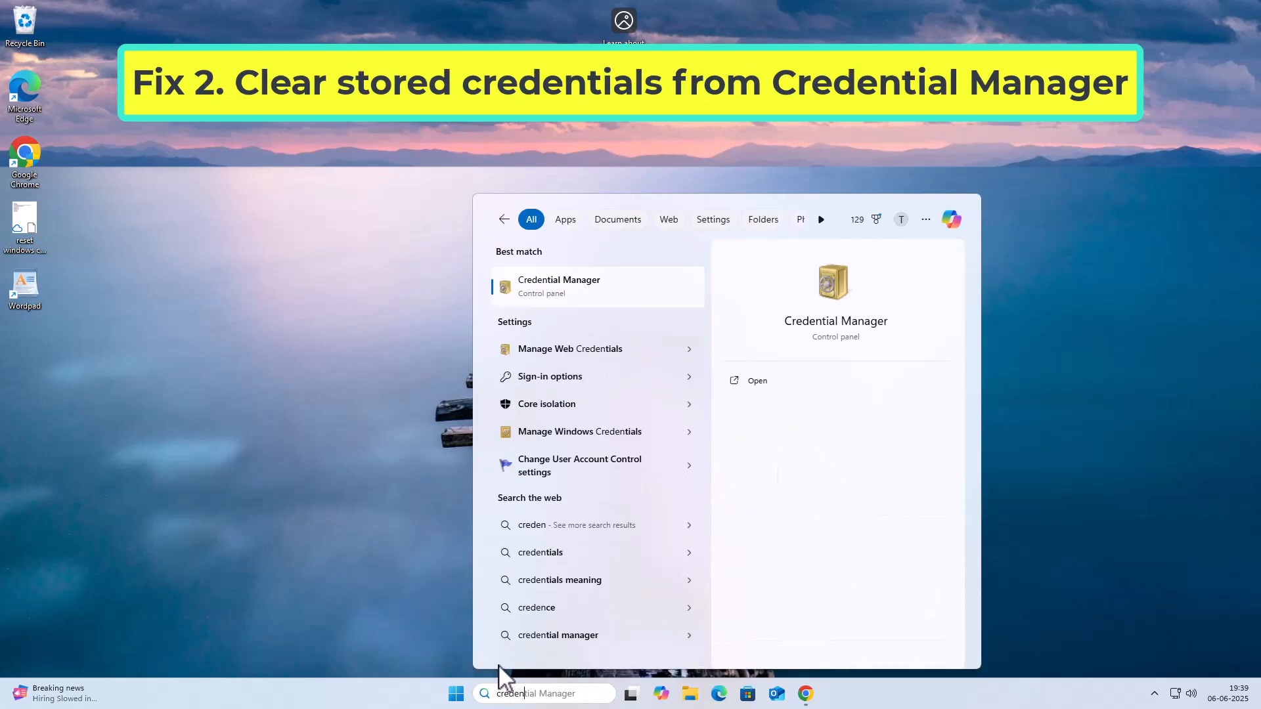
pyautogui.click(551, 284)
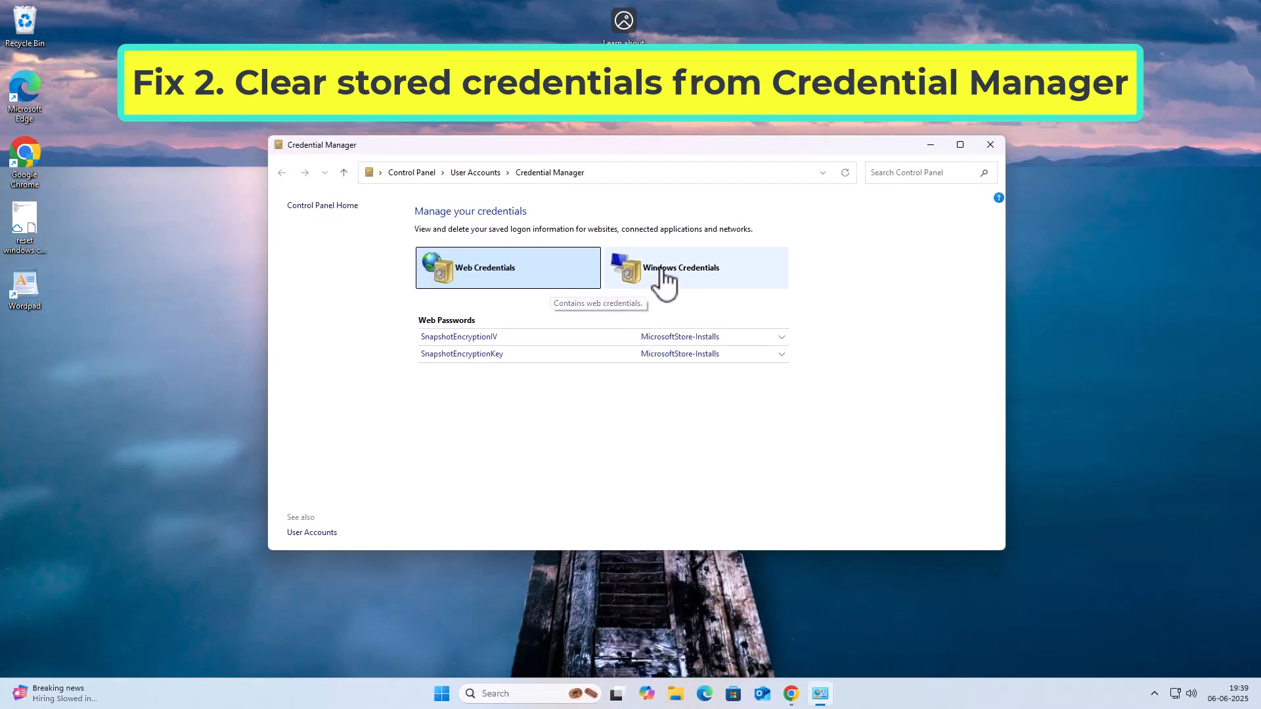
pyautogui.click(683, 268)
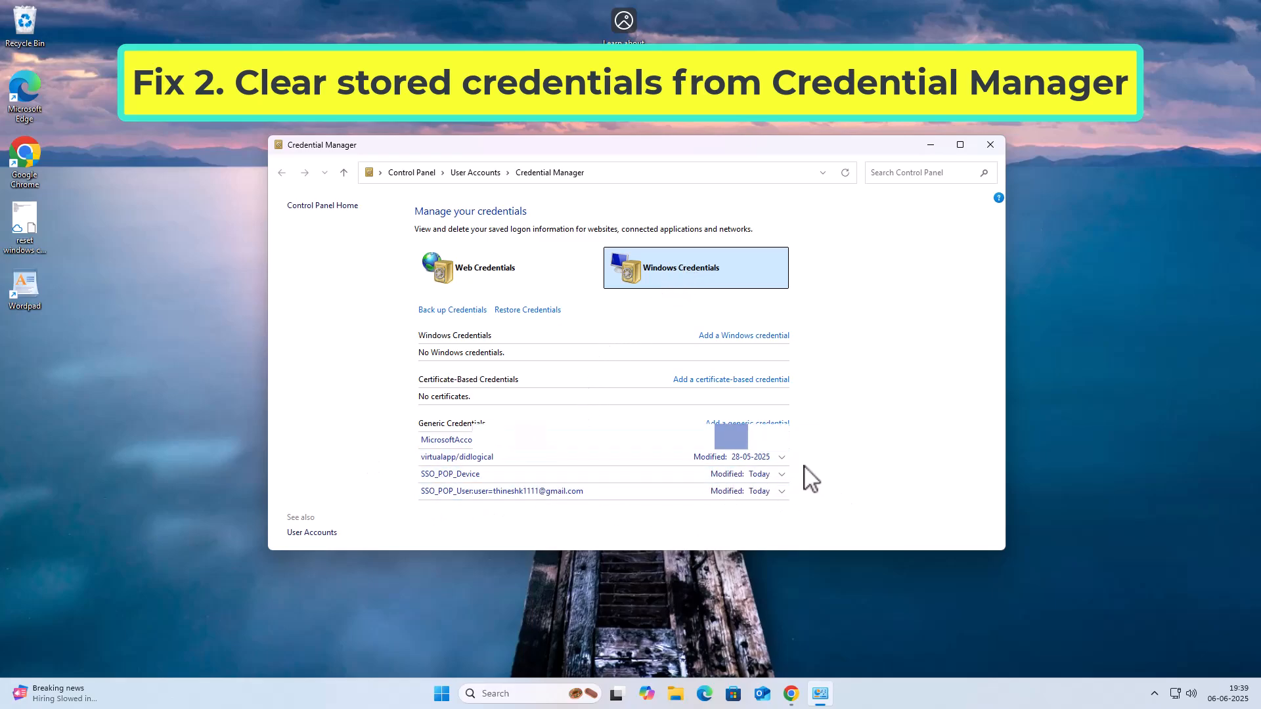
pyautogui.click(782, 457)
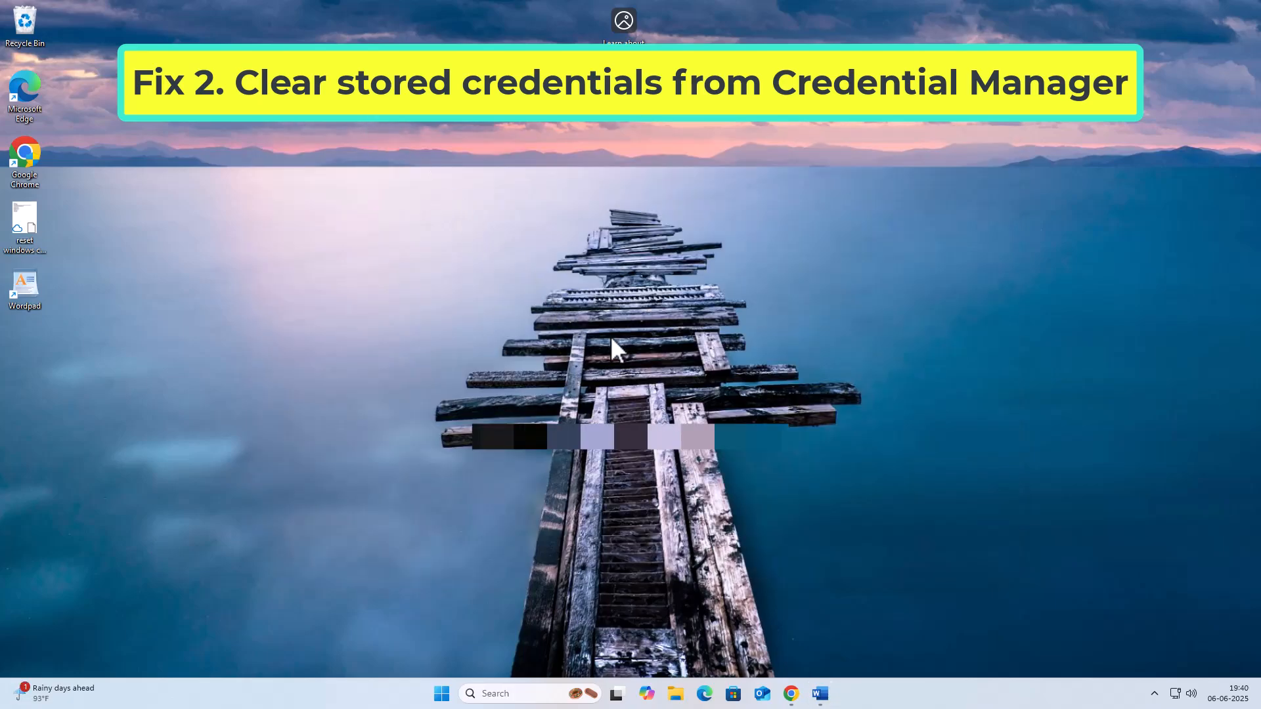
# Switch to Word and open the Update Options for Microsoft 365 and Office on its Account page.
pyautogui.click(819, 692)
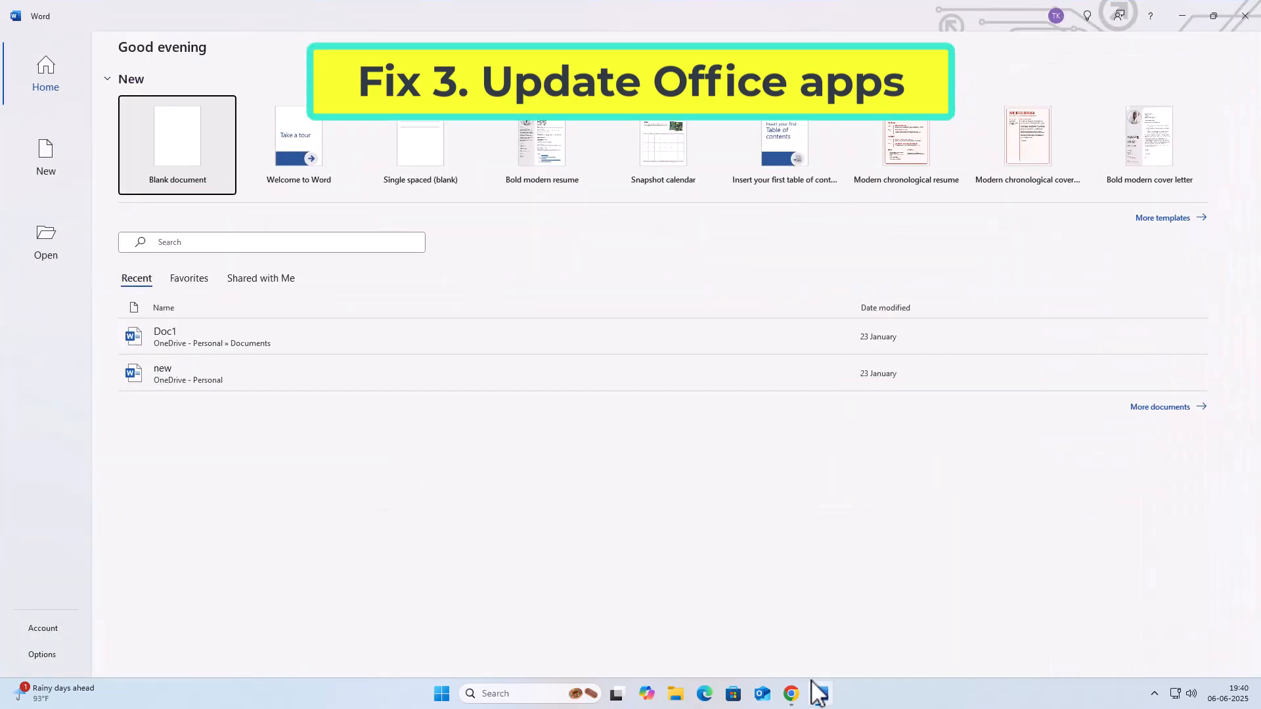
pyautogui.click(45, 629)
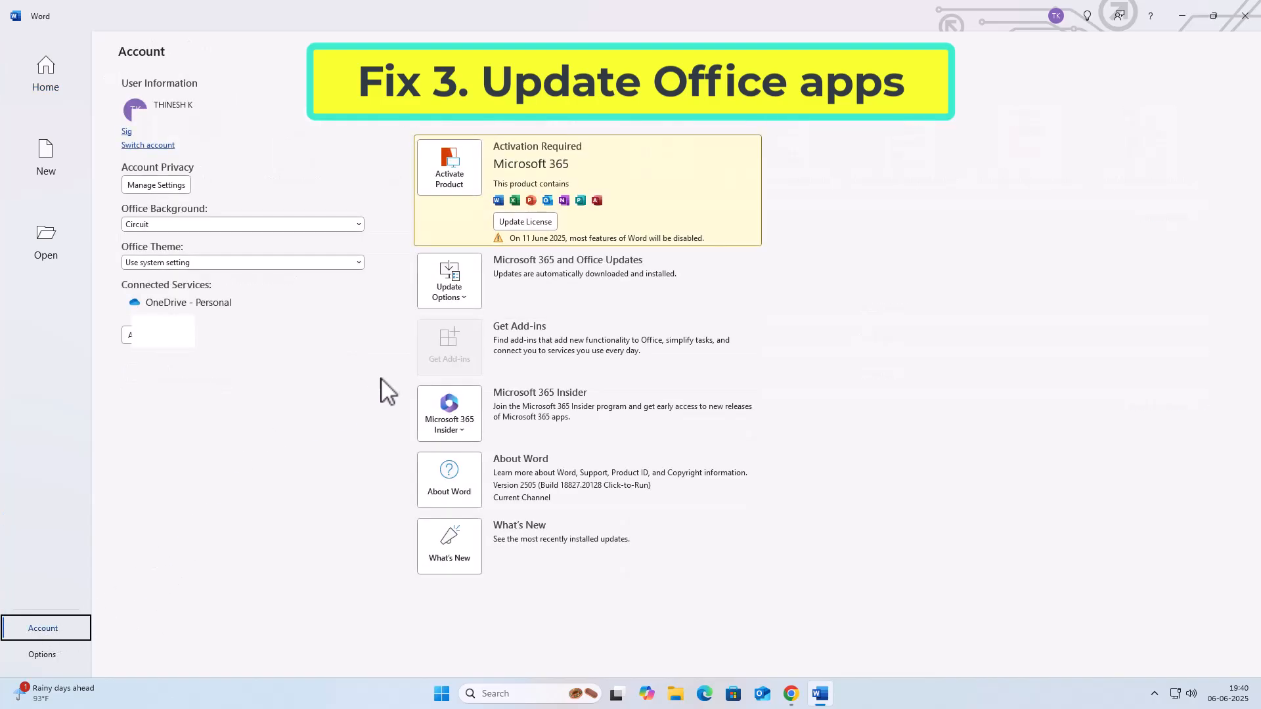
pyautogui.click(459, 302)
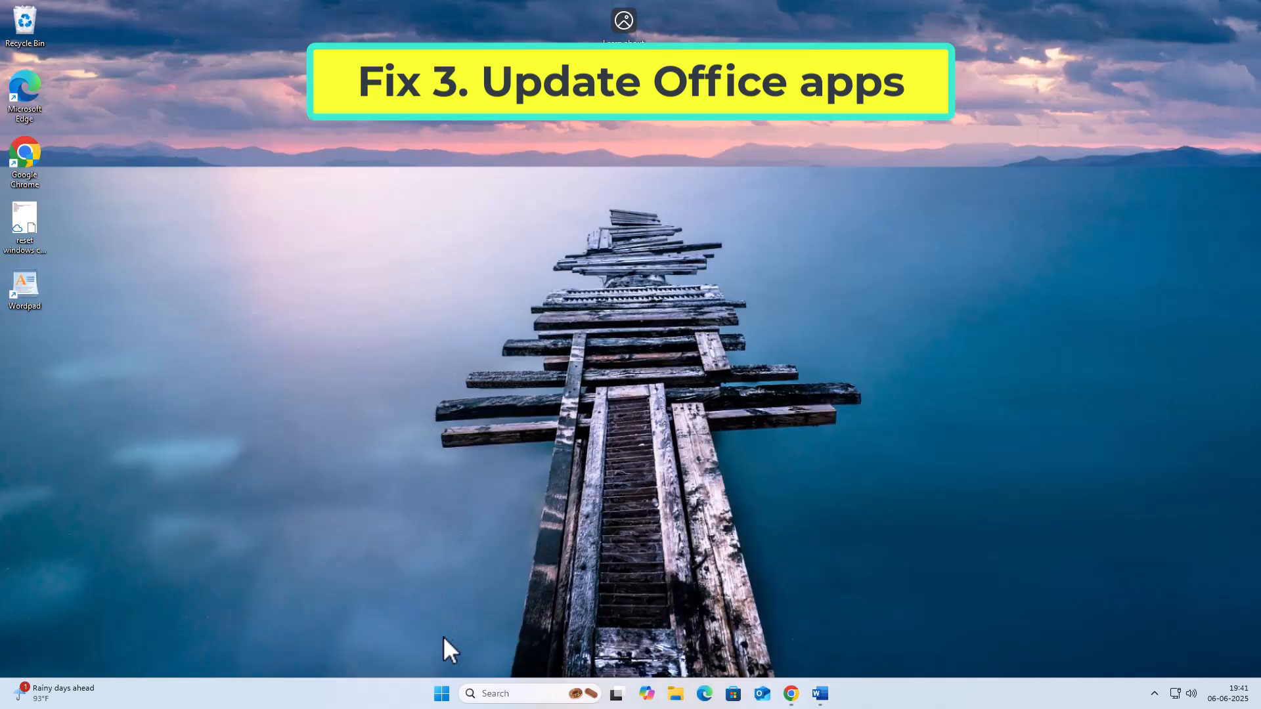
# Open Windows Settings and go to the Access work or school page under Accounts.
pyautogui.rightClick(442, 693)
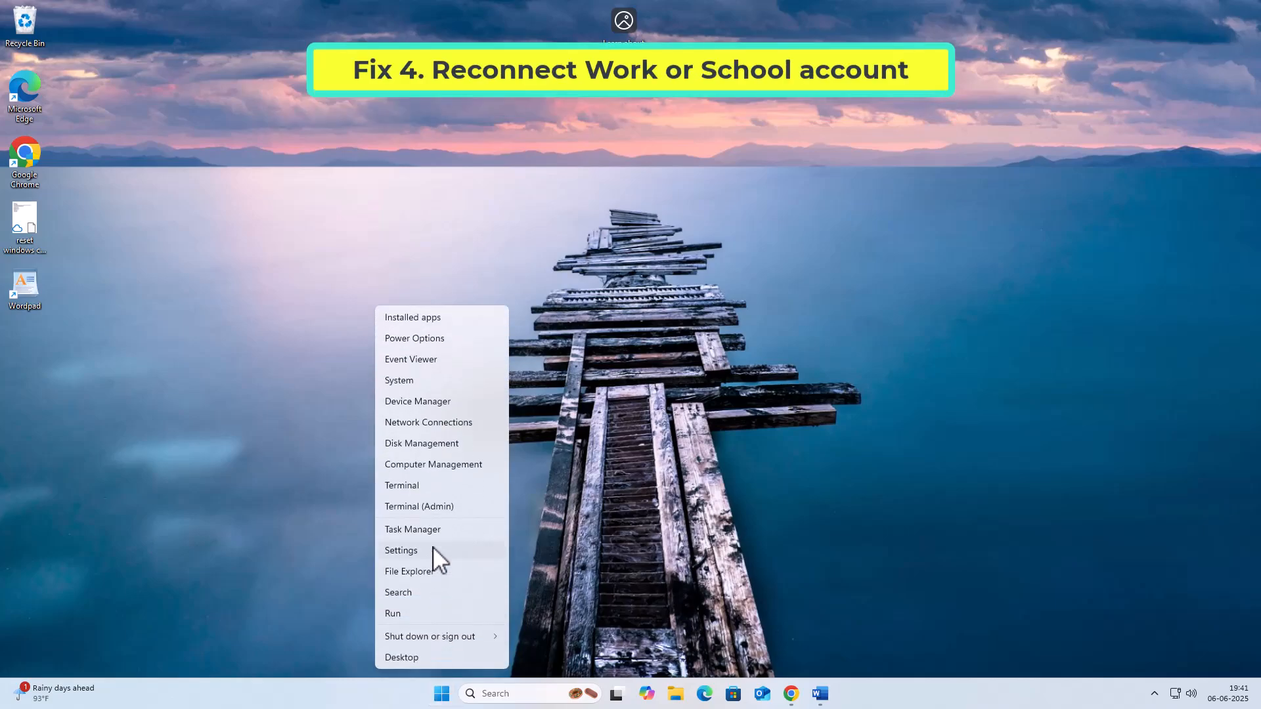
pyautogui.click(471, 549)
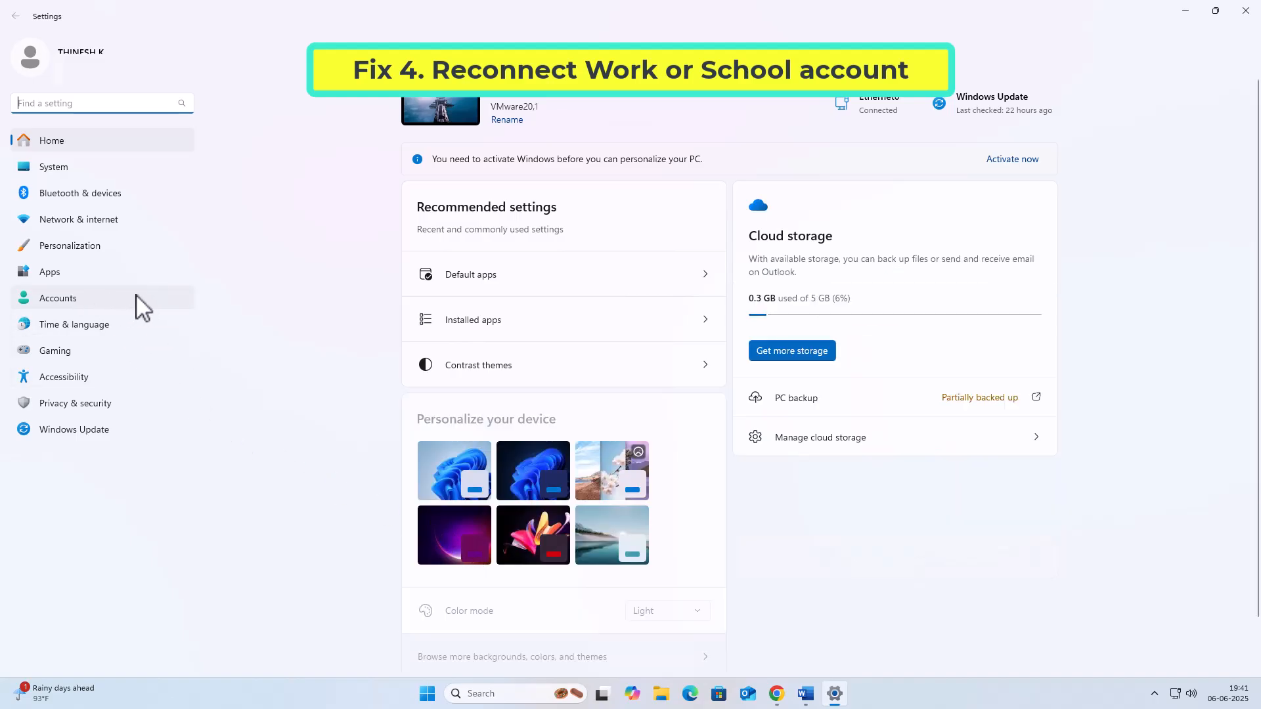
pyautogui.click(73, 297)
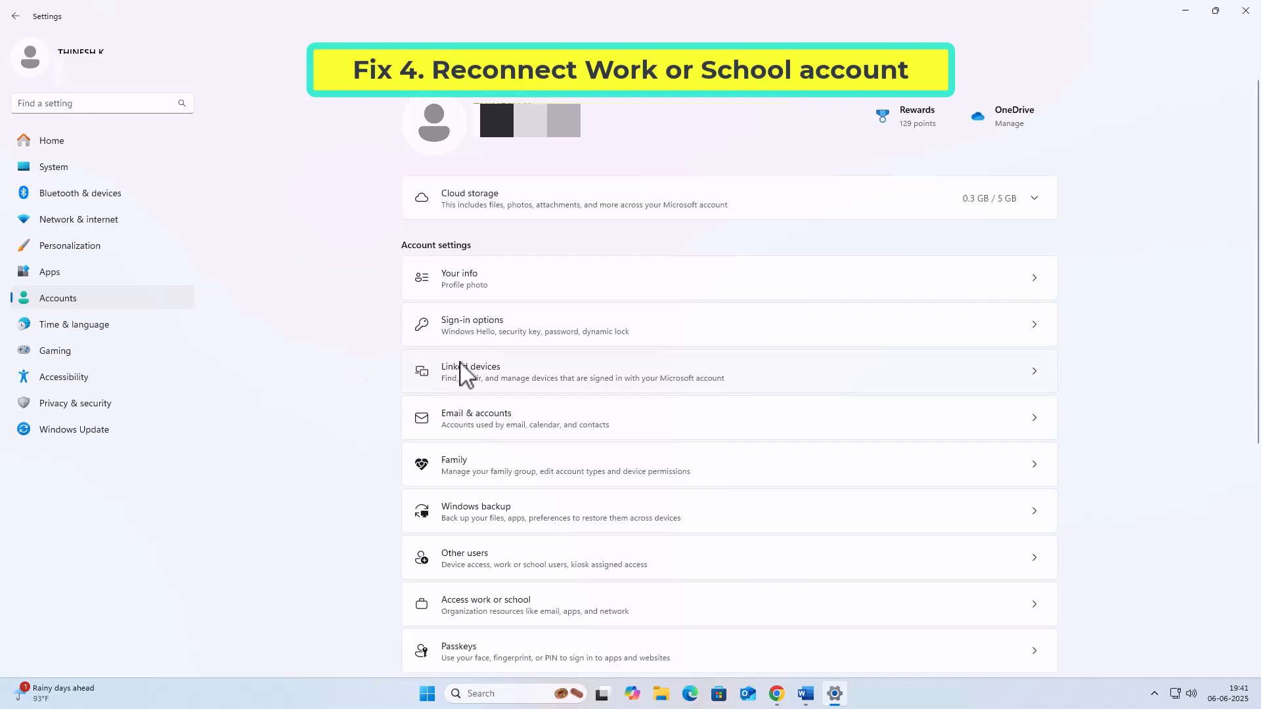
pyautogui.scroll(-2, 461, 364)
pyautogui.scroll(-2, 463, 375)
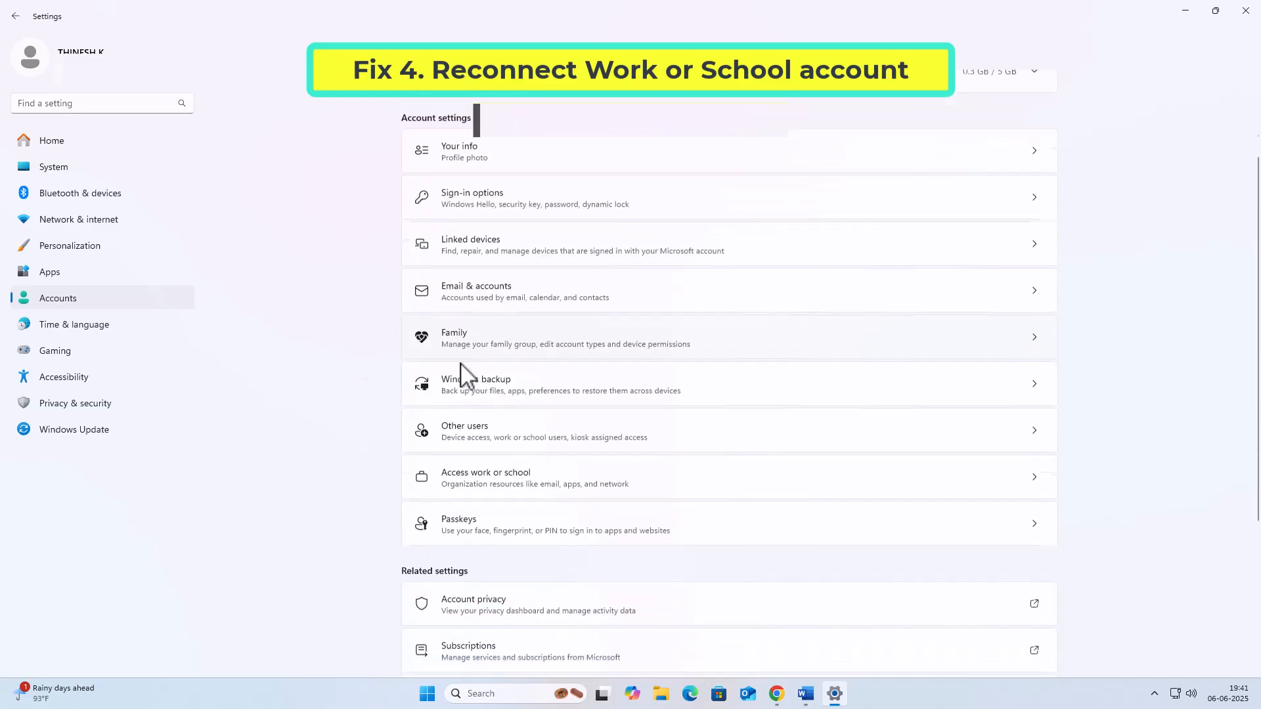
pyautogui.click(568, 423)
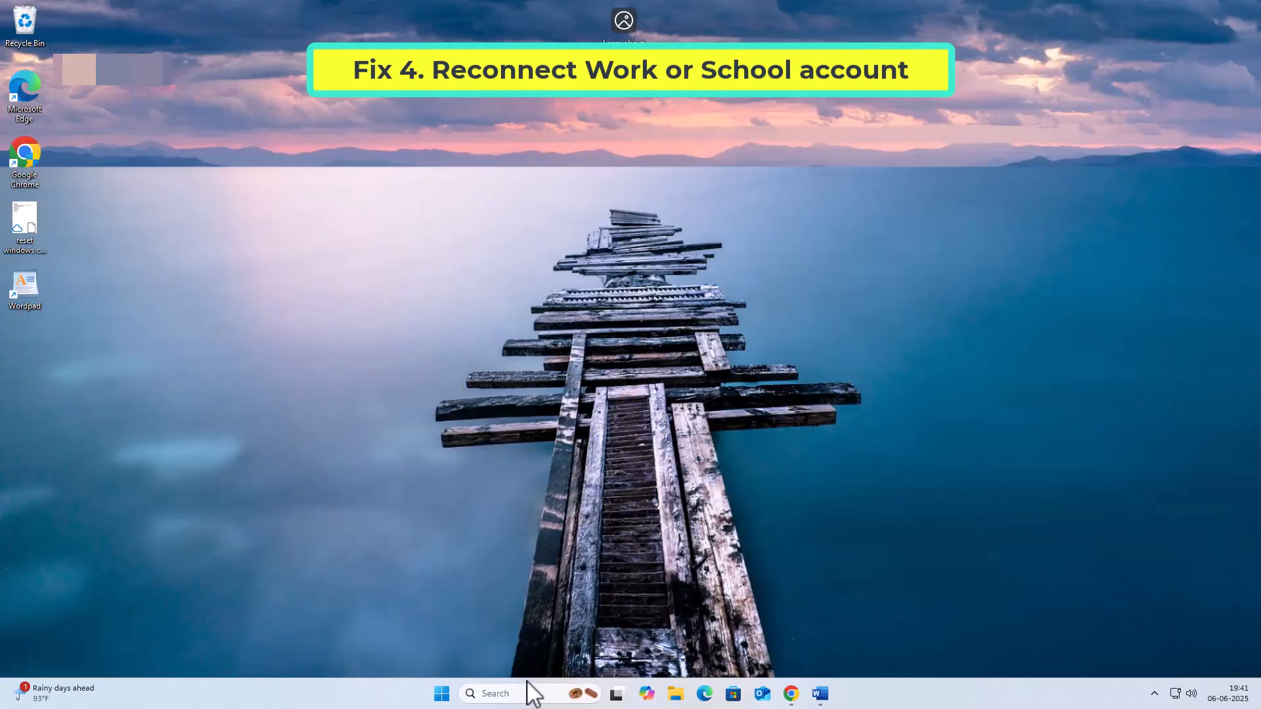
# Open Control Panel and bring up its list of installed programs to uninstall or change.
pyautogui.click(521, 695)
pyautogui.write('control')
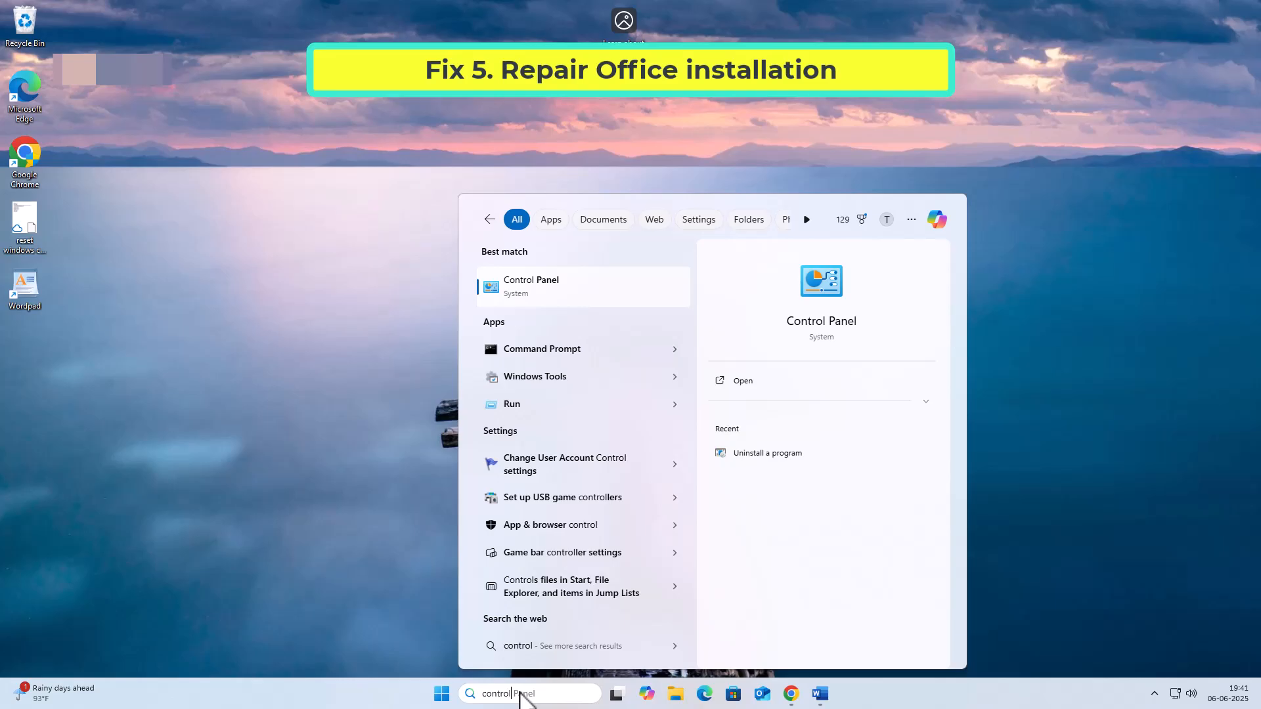
pyautogui.click(553, 276)
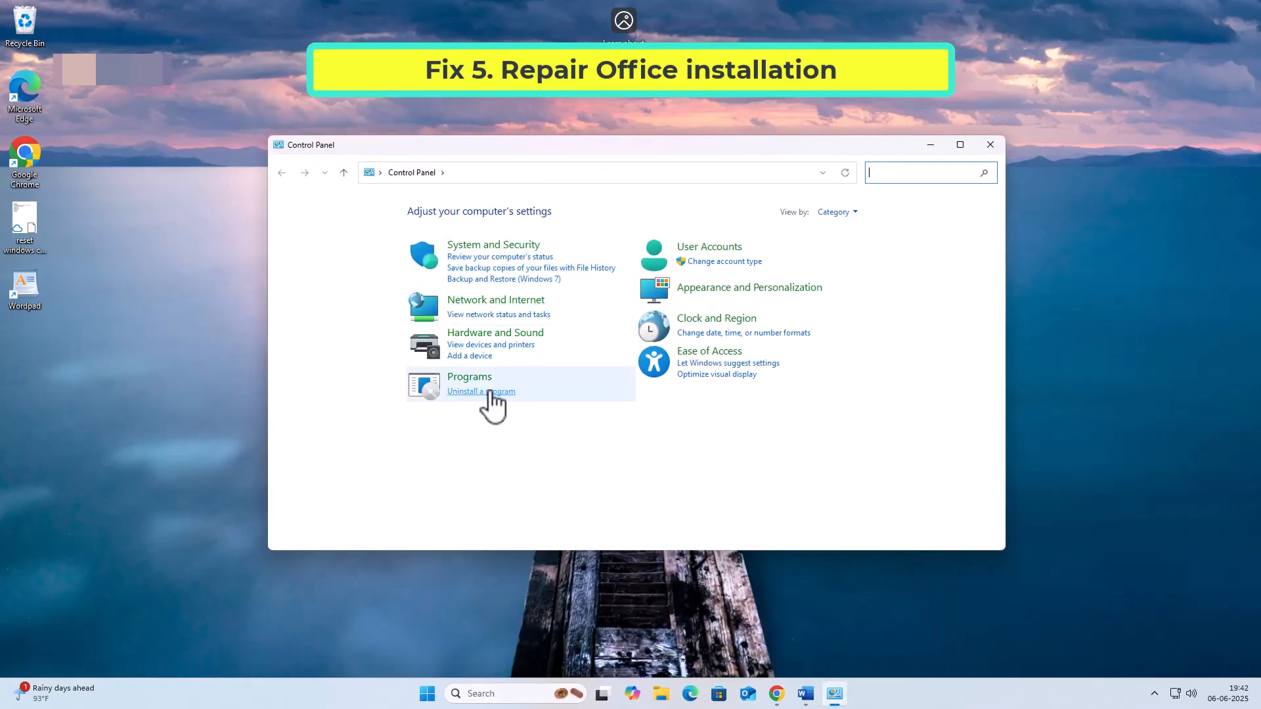
pyautogui.click(483, 392)
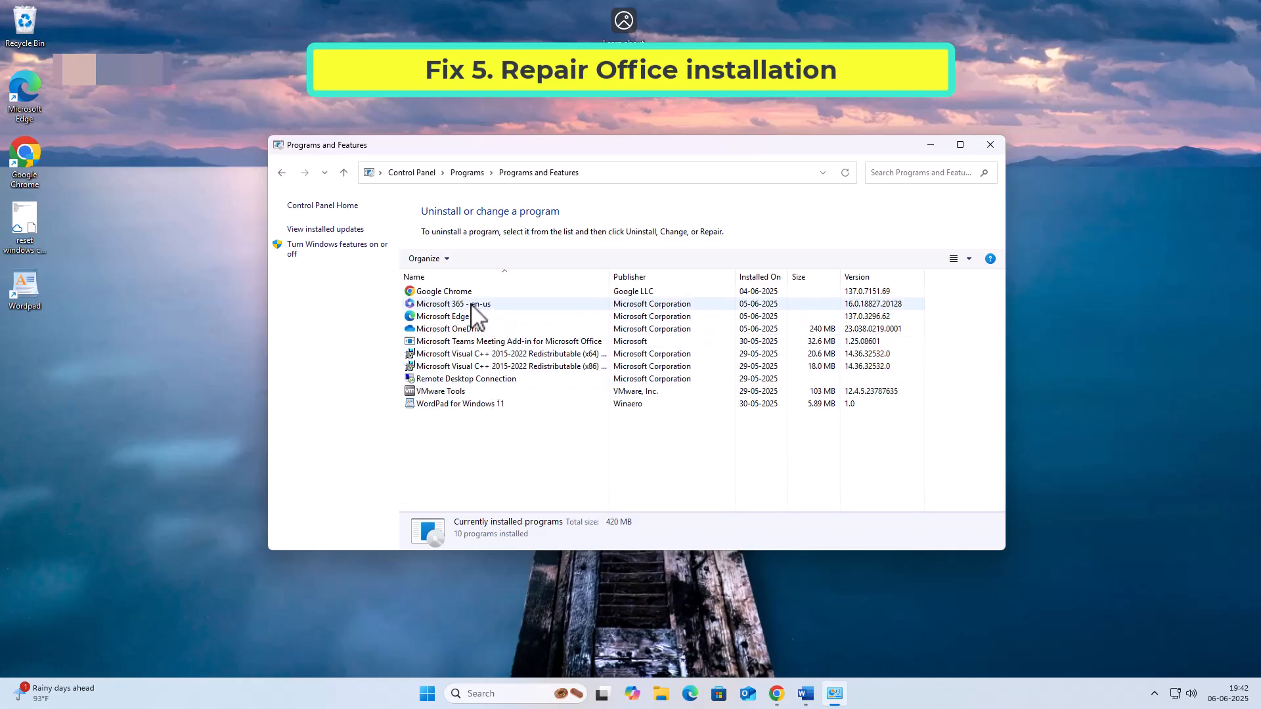
# Open the change options for Microsoft 365 - en-us, allow the changes and select Online Repair.
pyautogui.click(473, 304)
pyautogui.rightClick(473, 304)
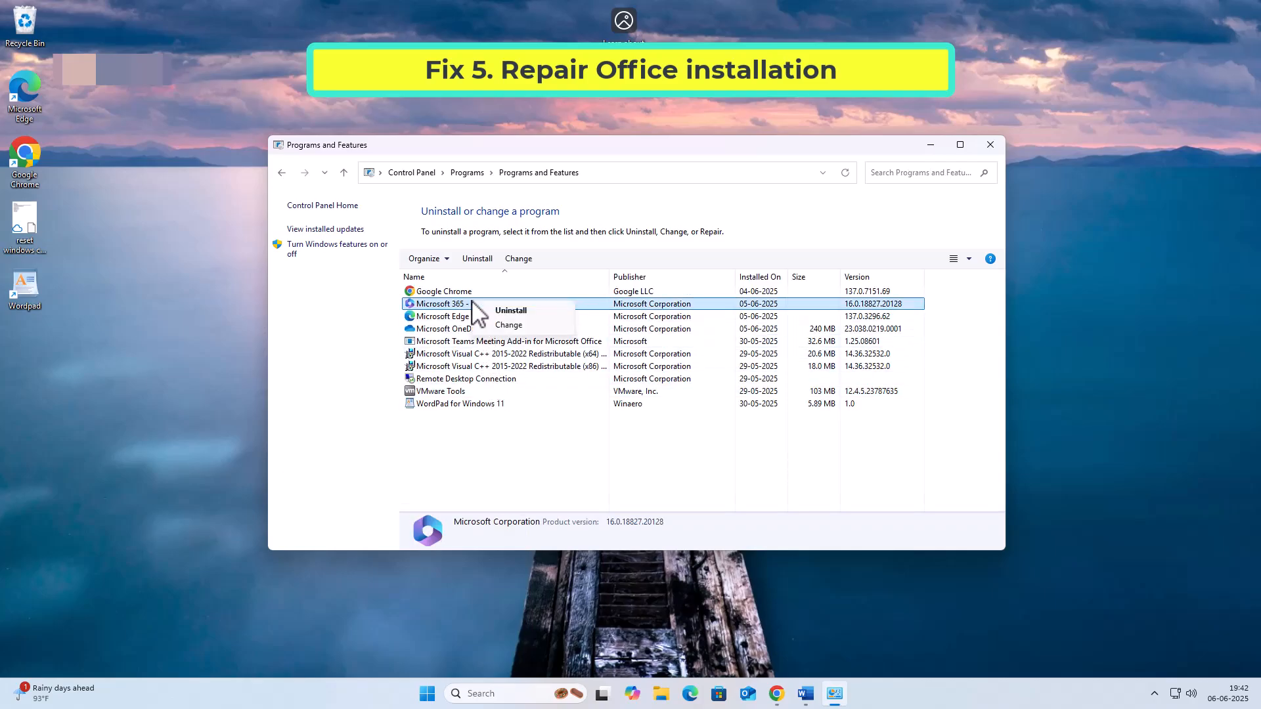
pyautogui.click(520, 326)
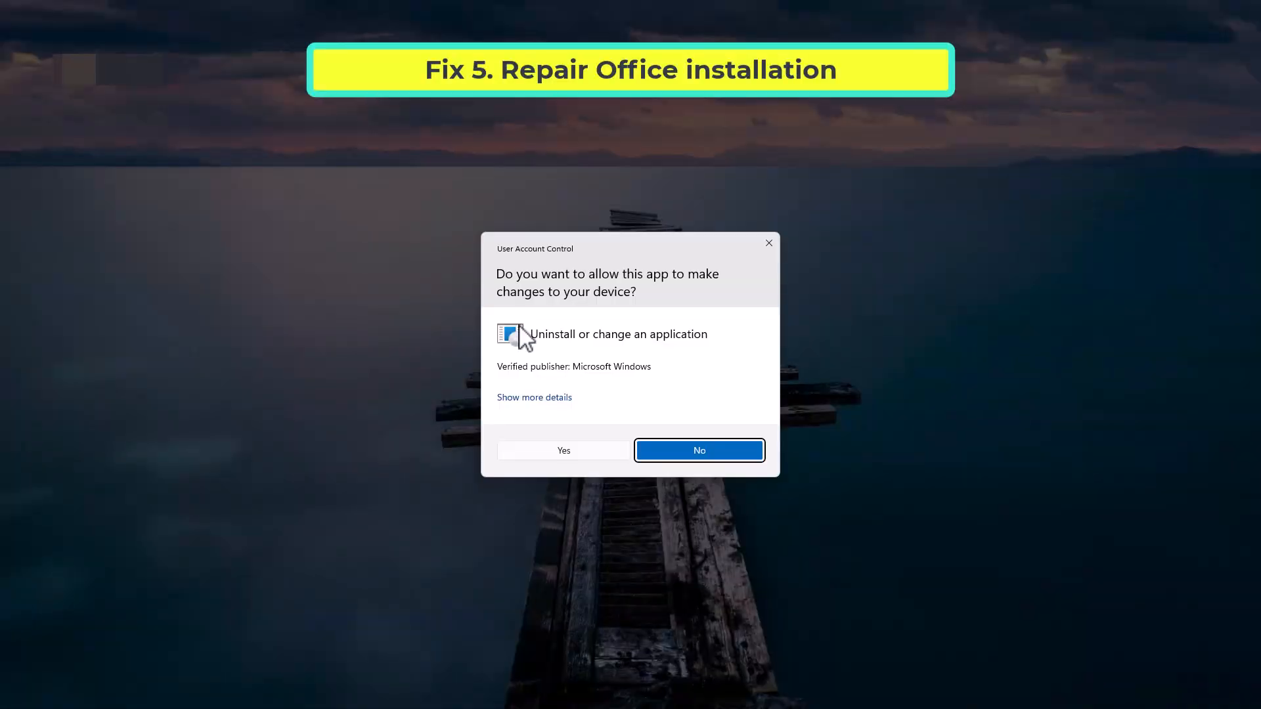
pyautogui.click(556, 450)
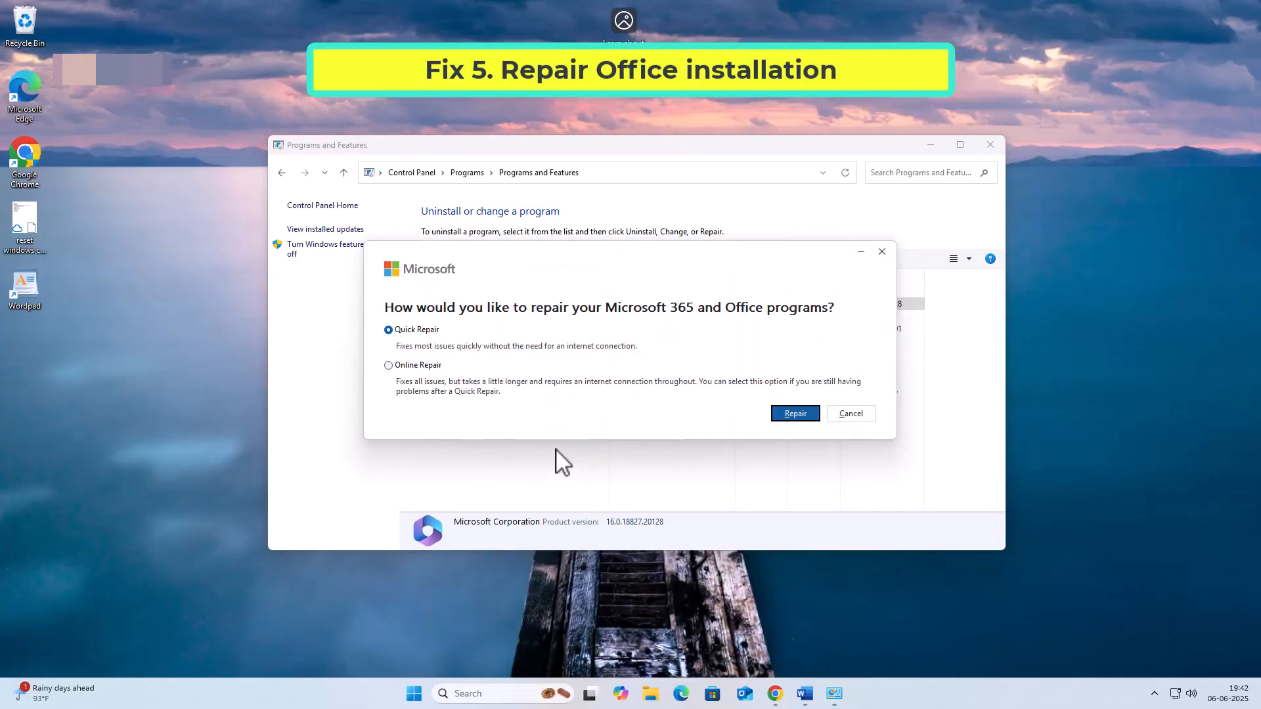
pyautogui.click(388, 365)
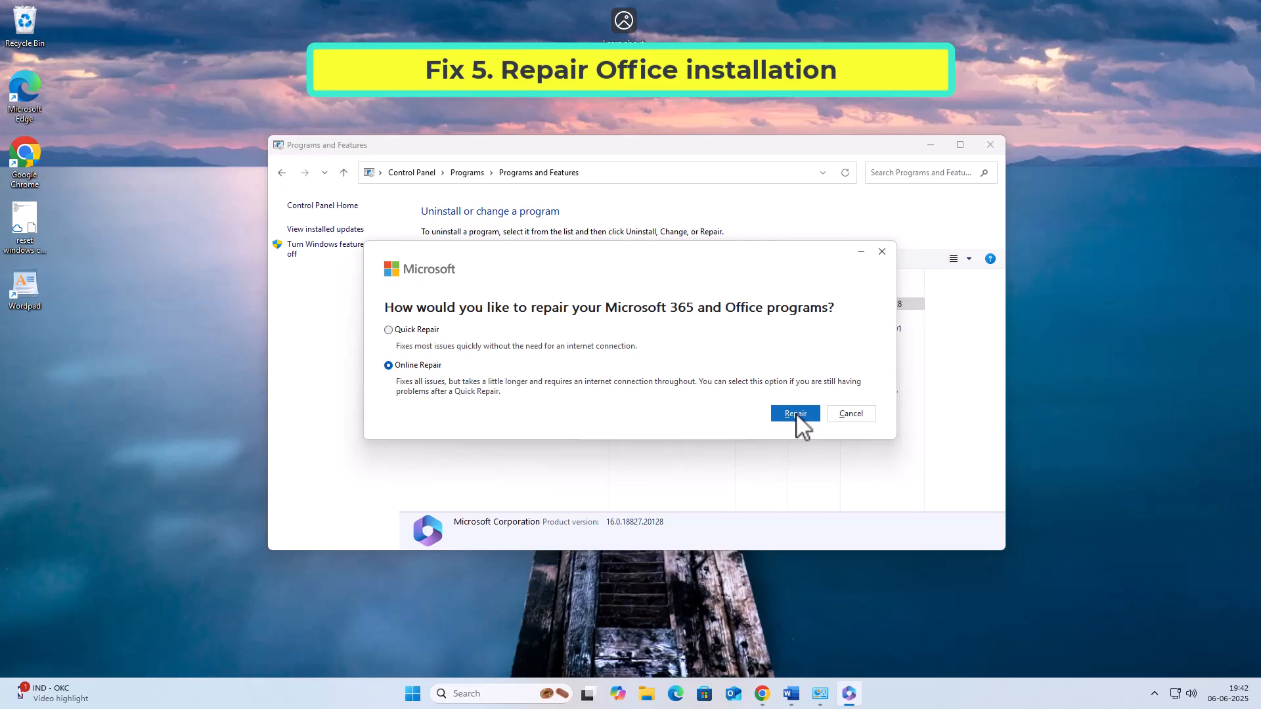
# Search Windows for "date and" and open the Change the date and time settings.
pyautogui.click(499, 693)
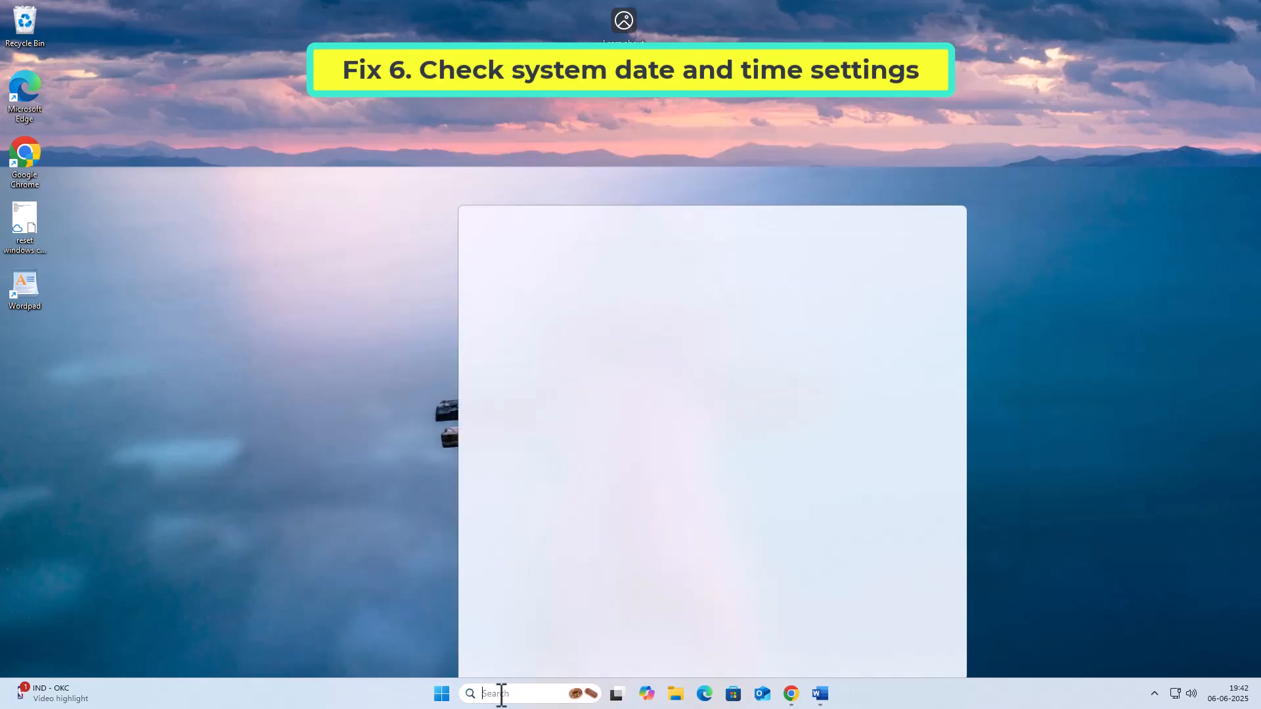
pyautogui.write('date and')
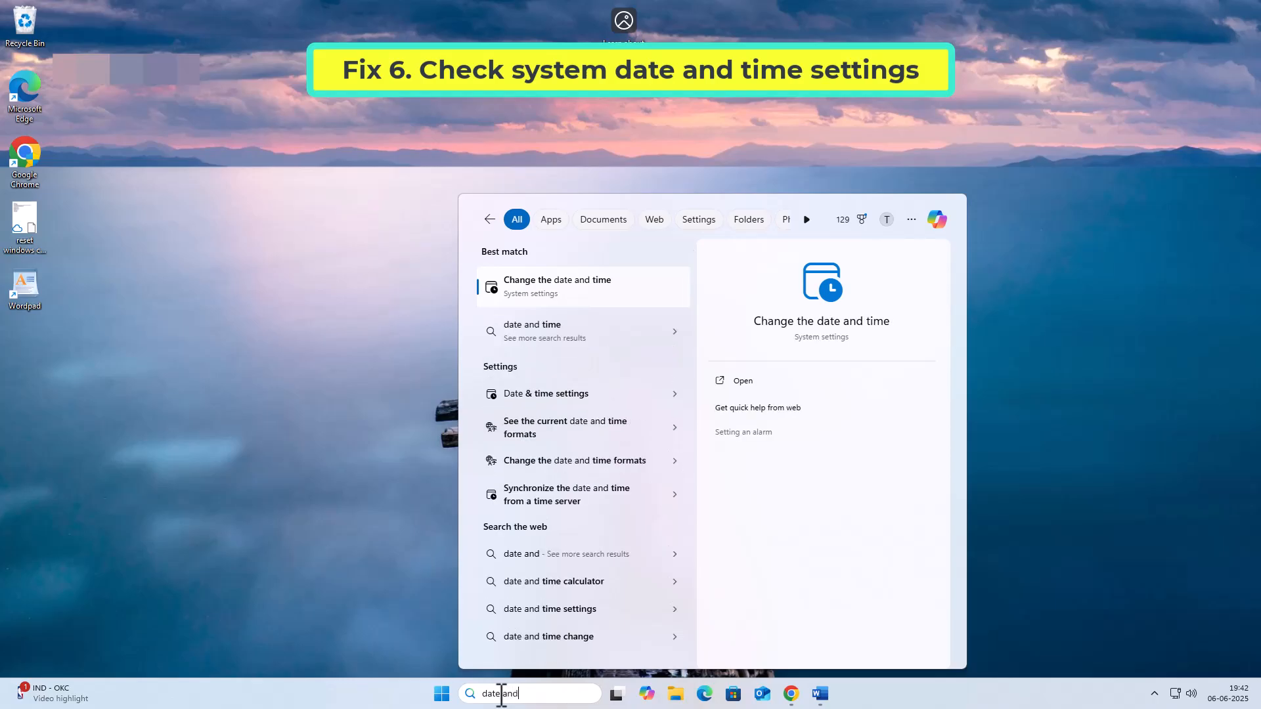
pyautogui.click(576, 290)
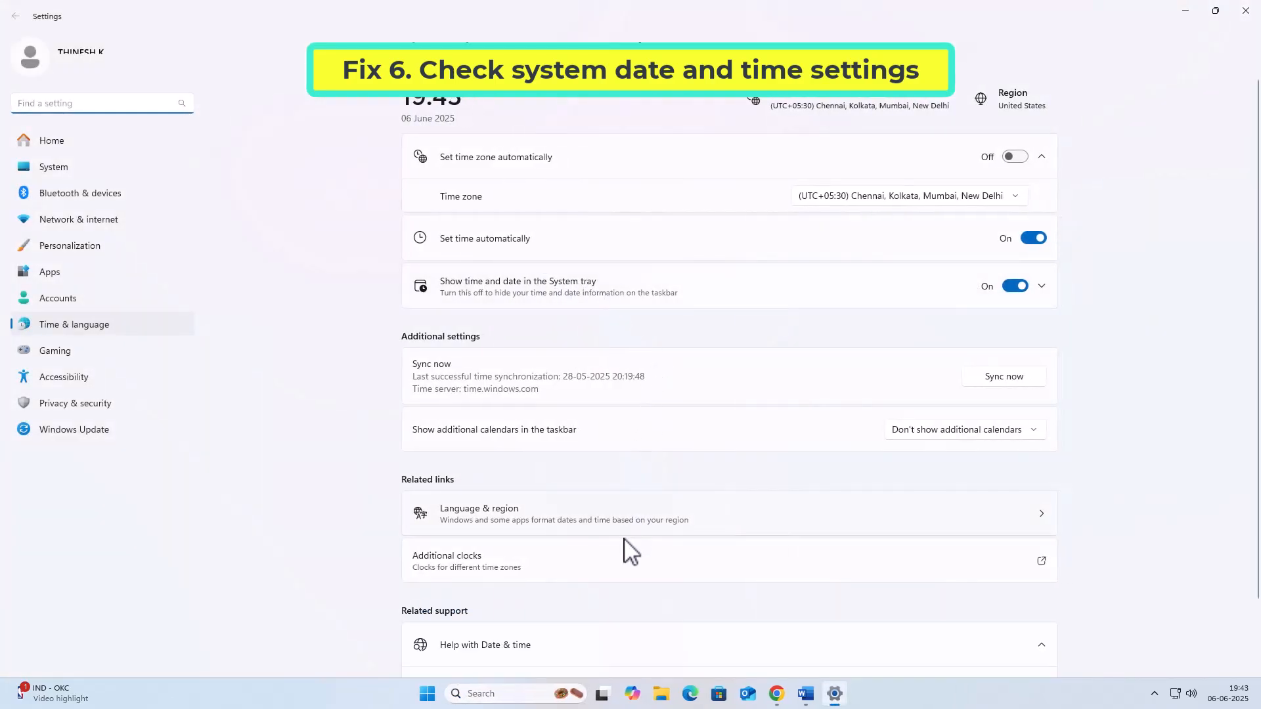
# Open the Additional clocks options and bring up the Internet Time Settings for changing.
pyautogui.scroll(-1, 614, 545)
pyautogui.scroll(1, 610, 549)
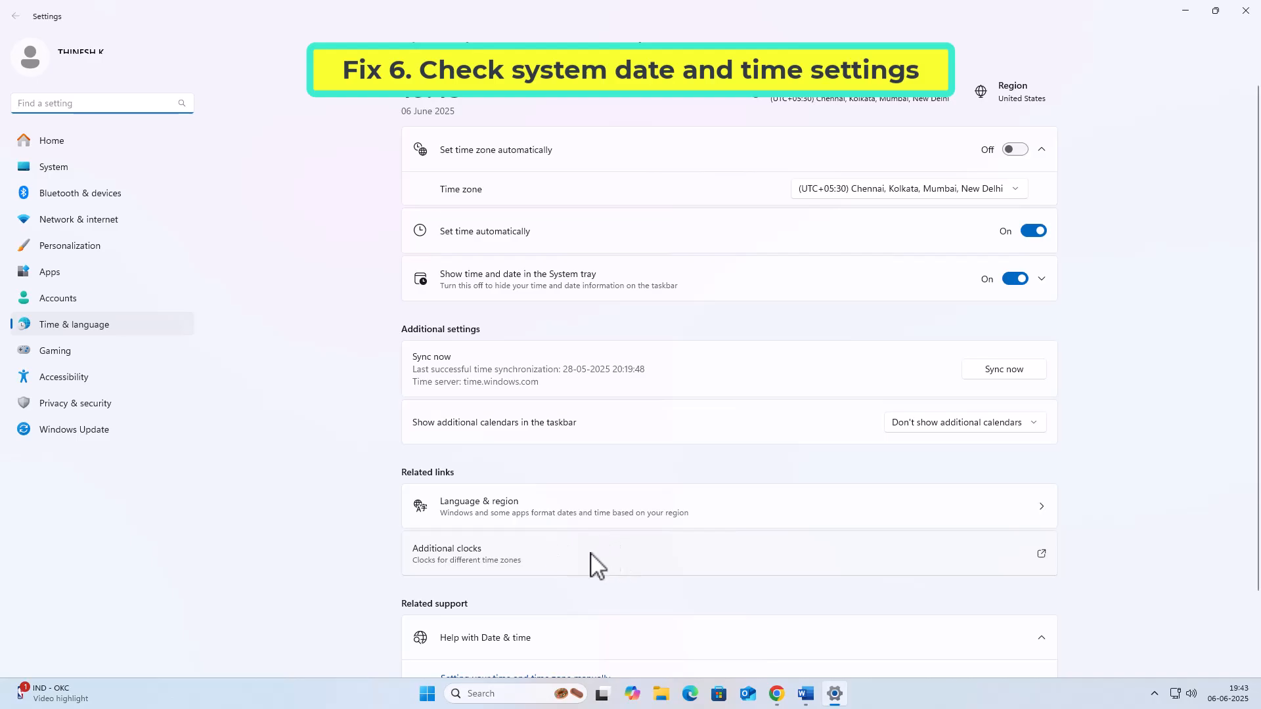
pyautogui.click(619, 563)
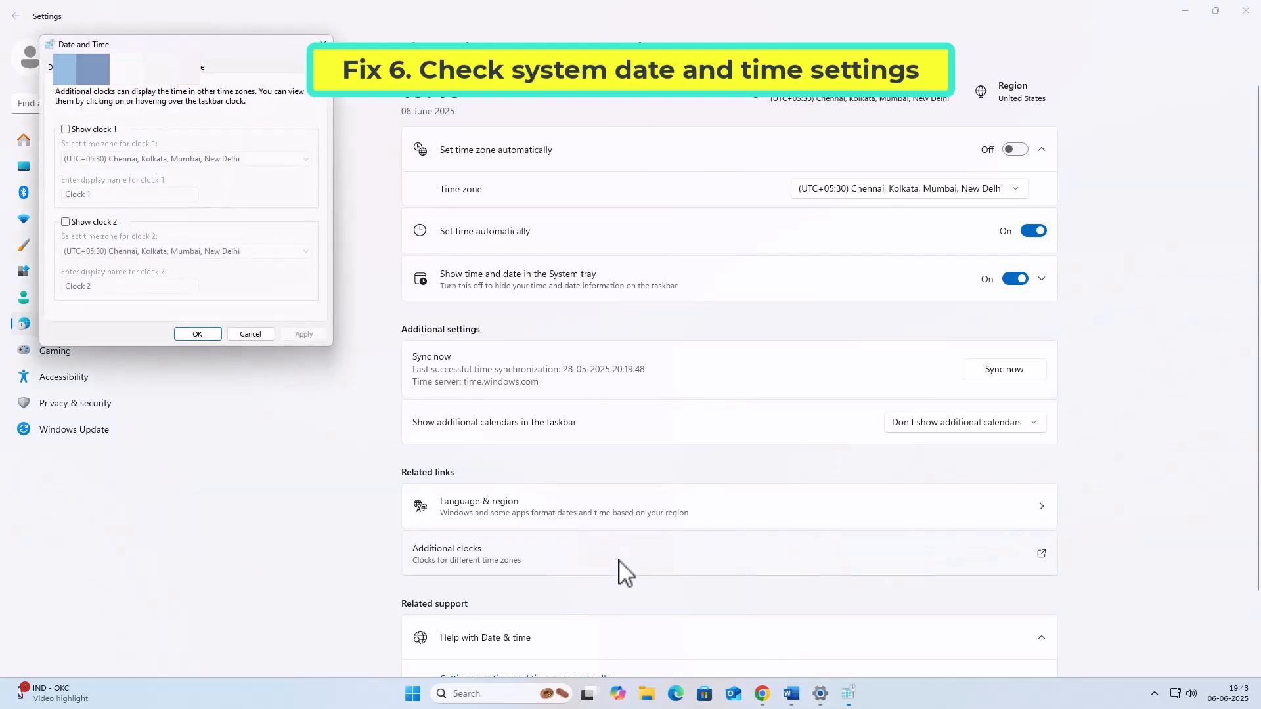
pyautogui.moveTo(197, 45); pyautogui.dragTo(617, 206)
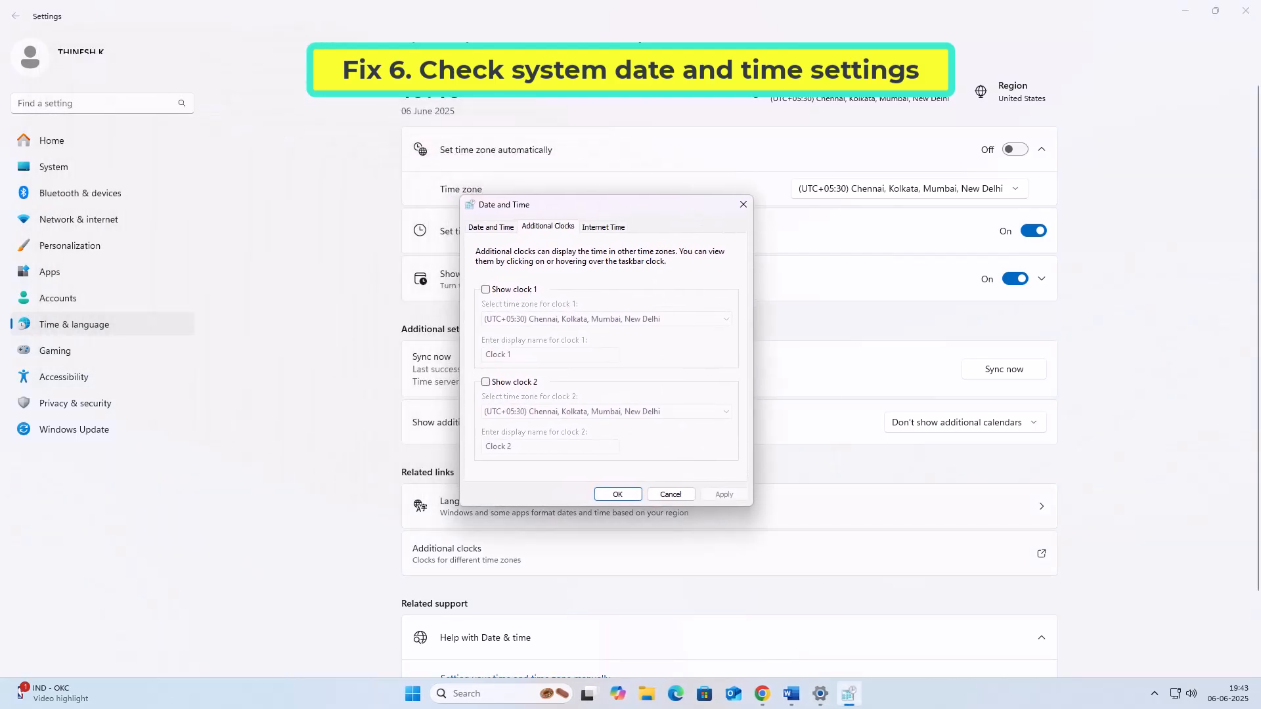
pyautogui.click(607, 227)
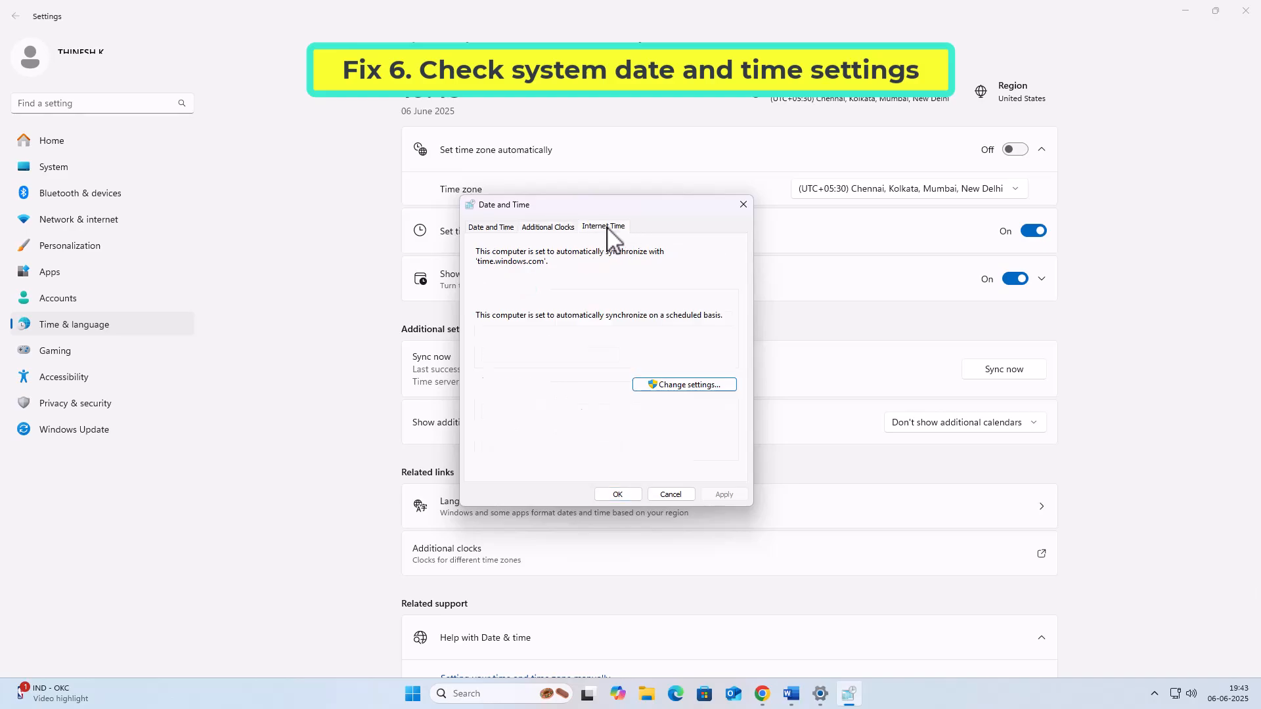
pyautogui.click(697, 385)
# Keep synchronization with an Internet time server enabled, update the clock from time.windows.com and accept the date and time settings.
pyautogui.click(478, 264)
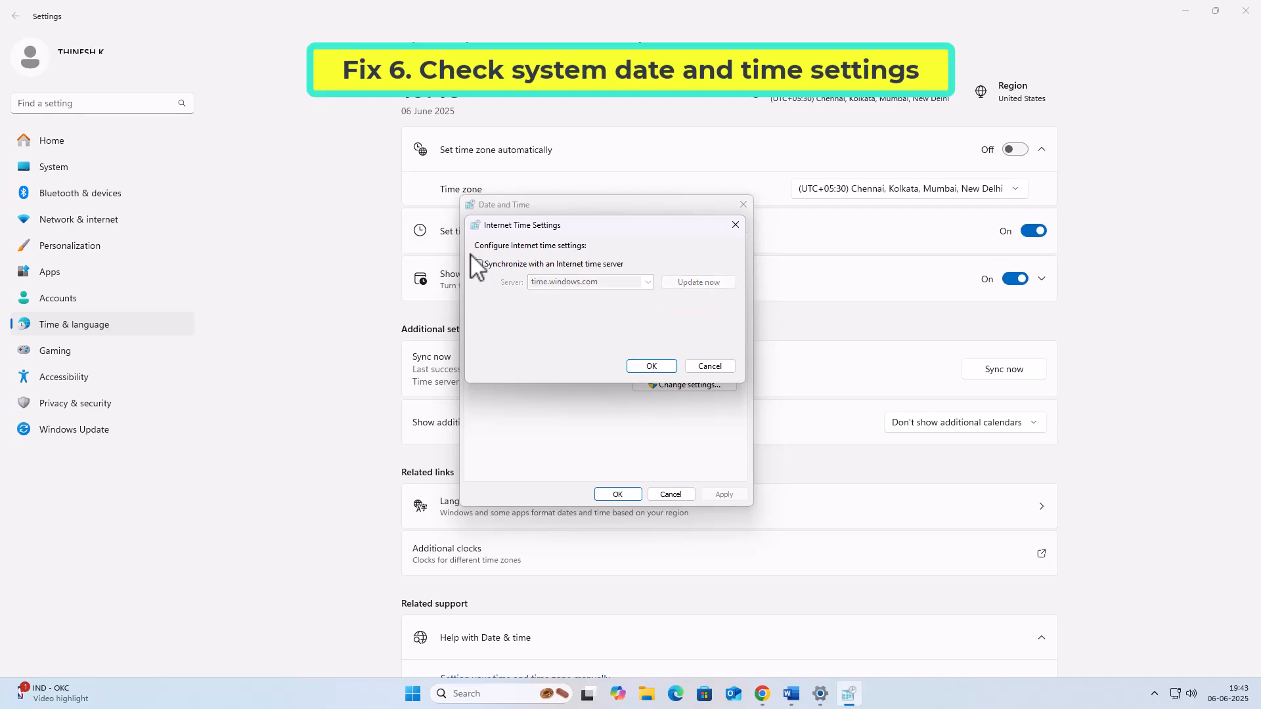
pyautogui.click(478, 264)
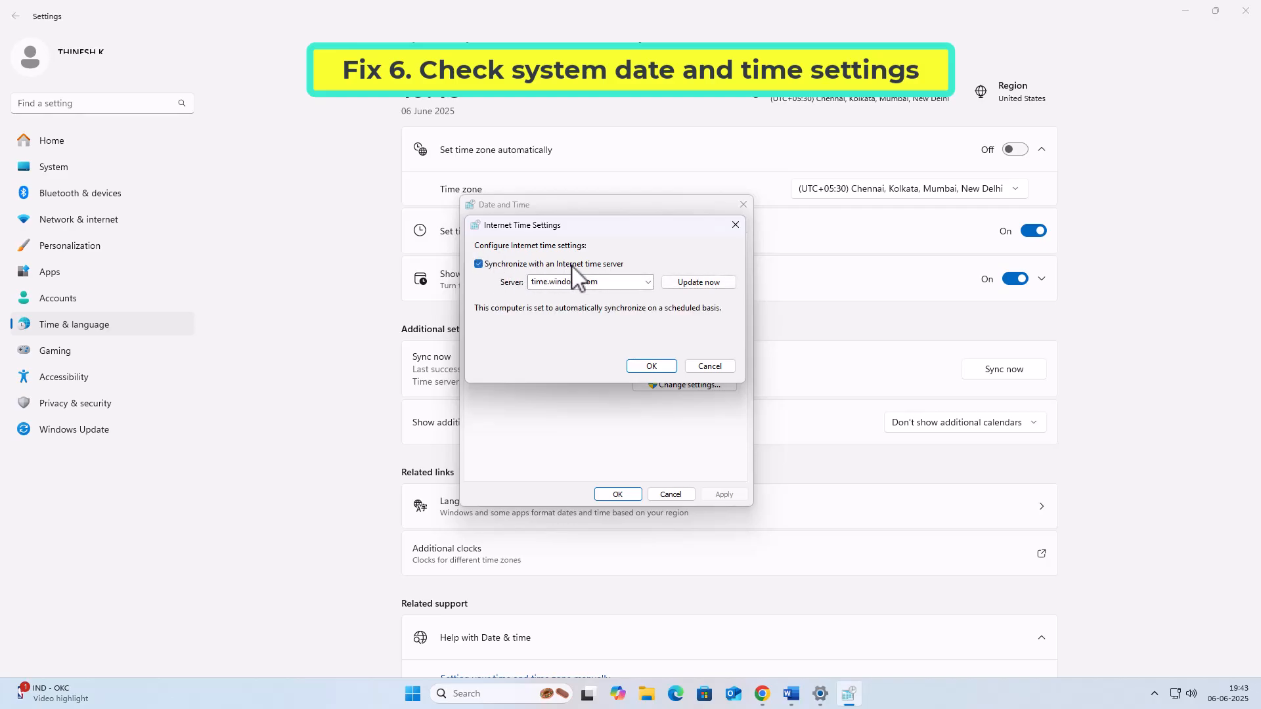
pyautogui.click(689, 283)
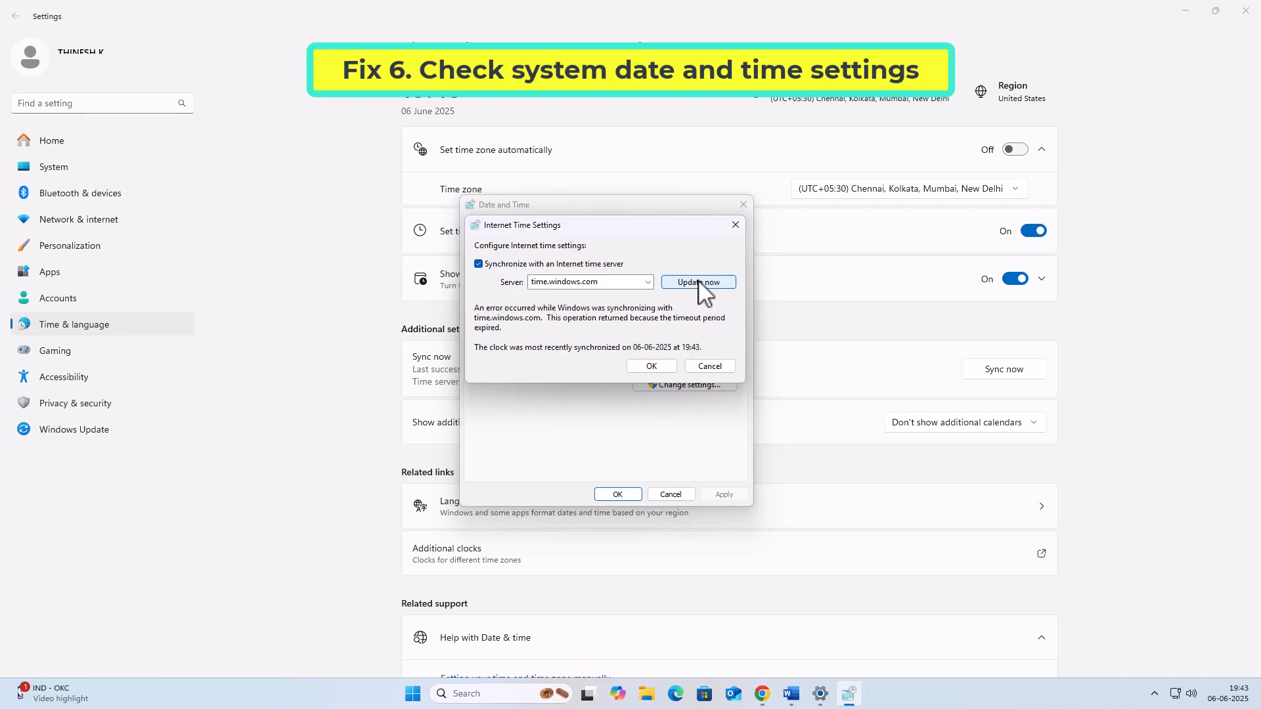
pyautogui.click(649, 366)
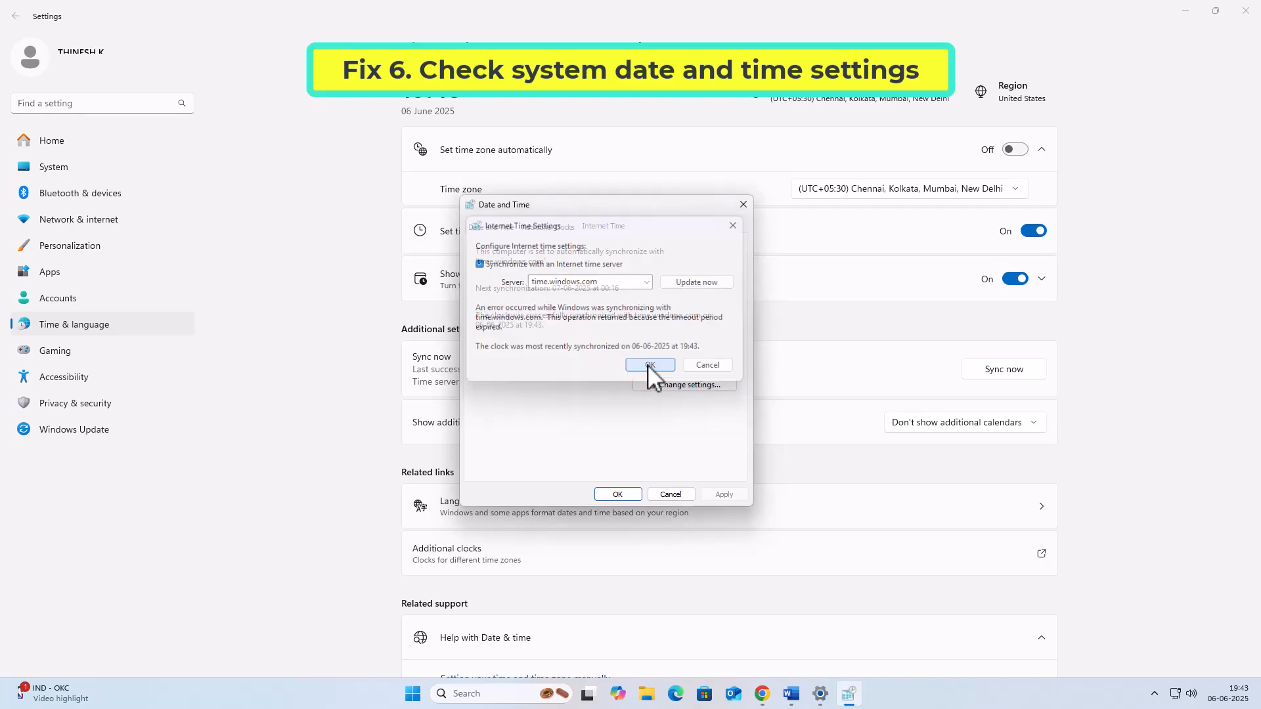
pyautogui.click(618, 494)
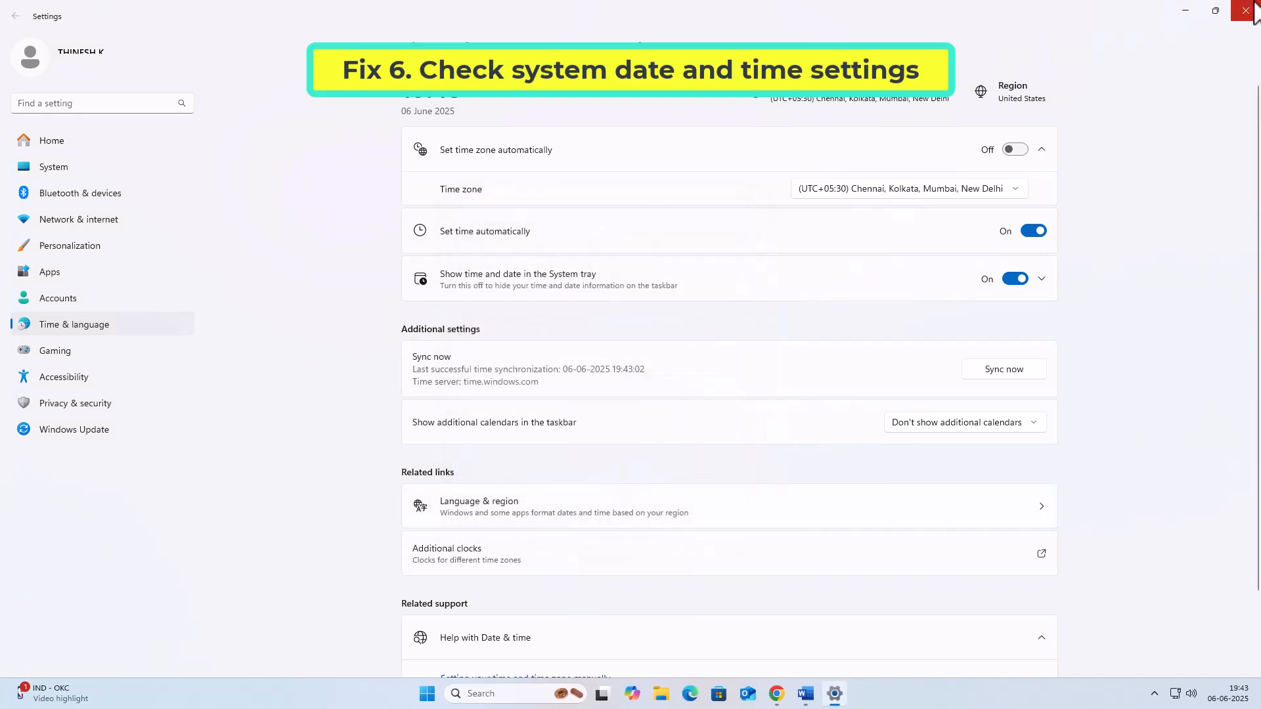